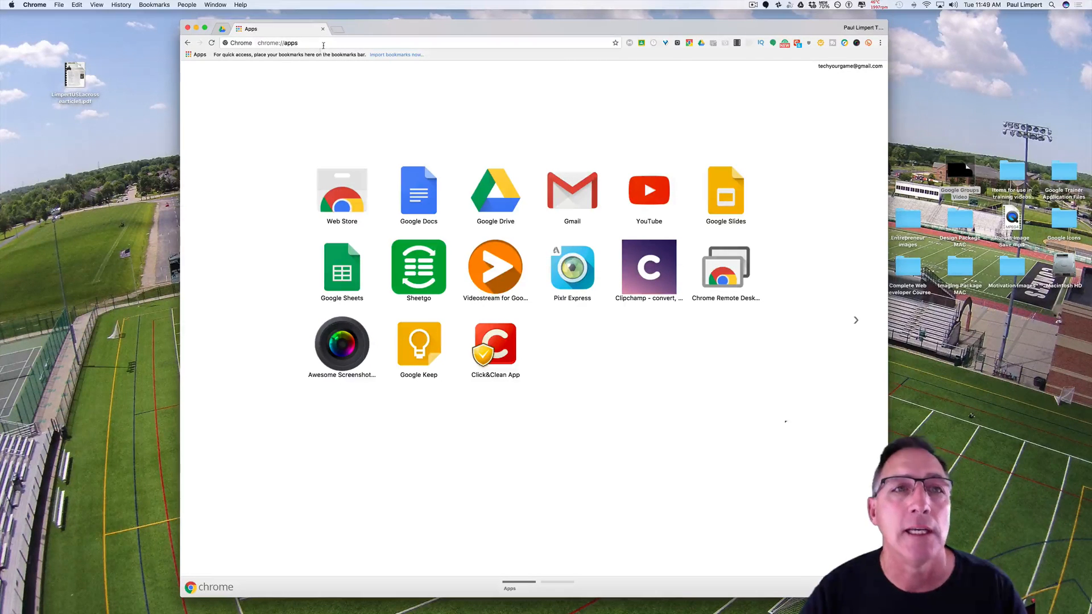
# Go to the Google Classroom site at classroom.google.com
pyautogui.click(323, 43)
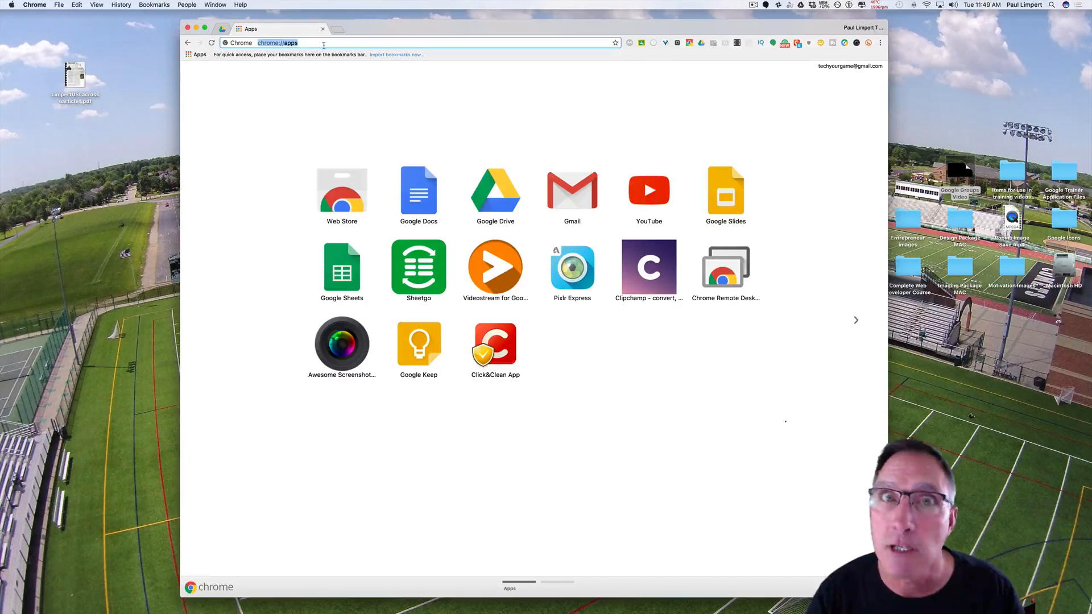
pyautogui.write('classroom.google.com')
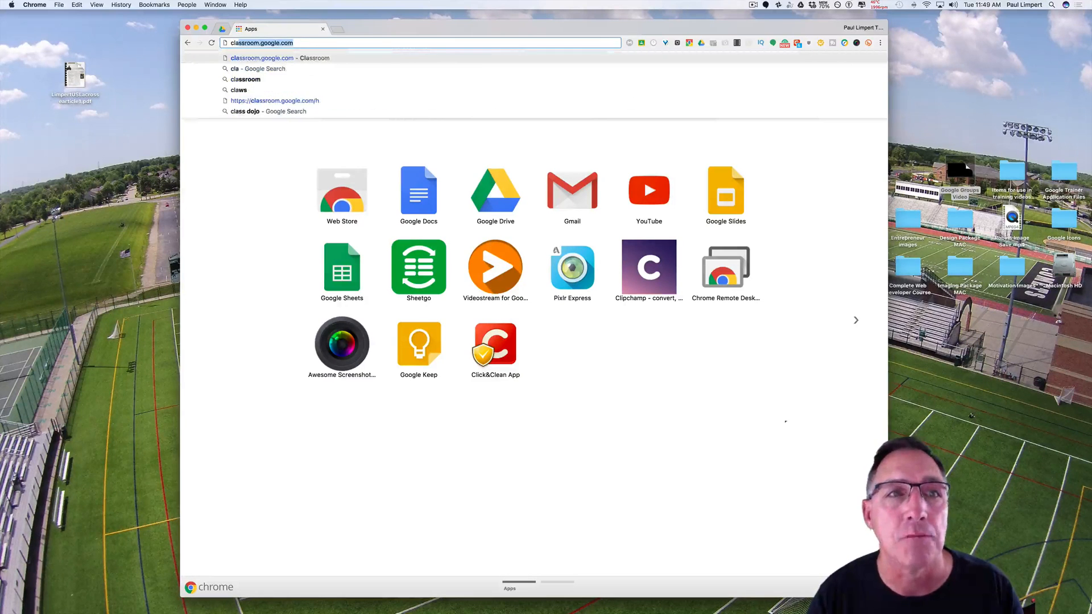
pyautogui.press('Return')
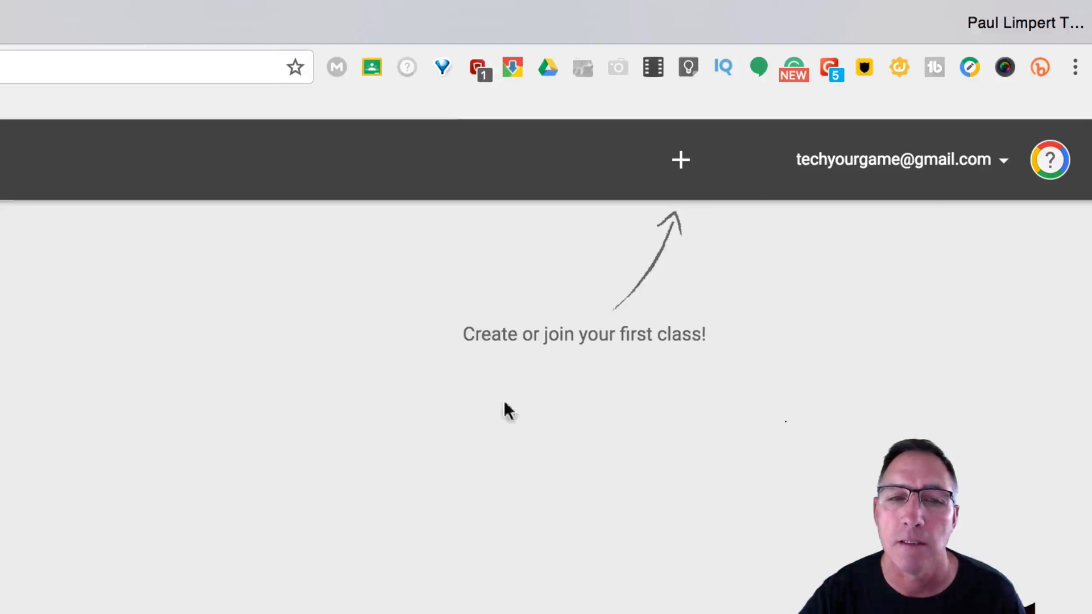
# Start creating a new class and accept the notice about not using Classroom at a school with students
pyautogui.click(680, 162)
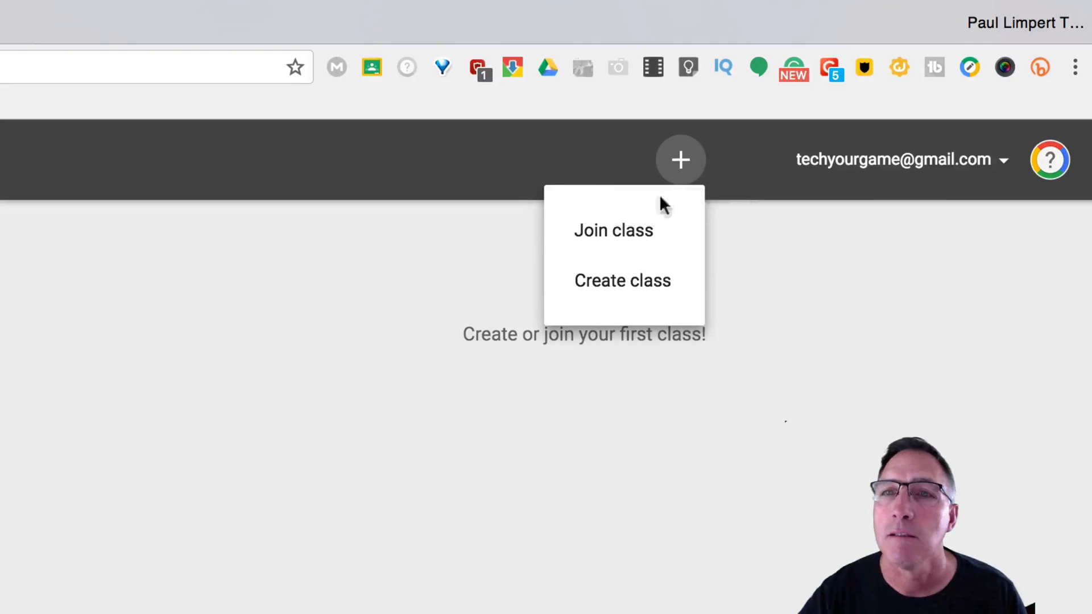
pyautogui.click(646, 290)
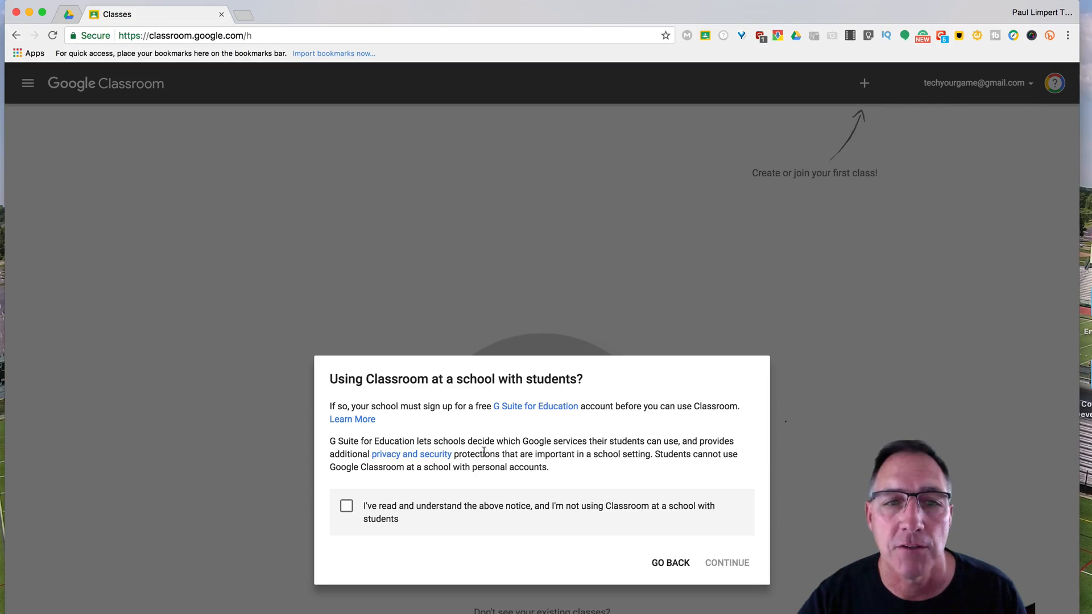
pyautogui.click(348, 513)
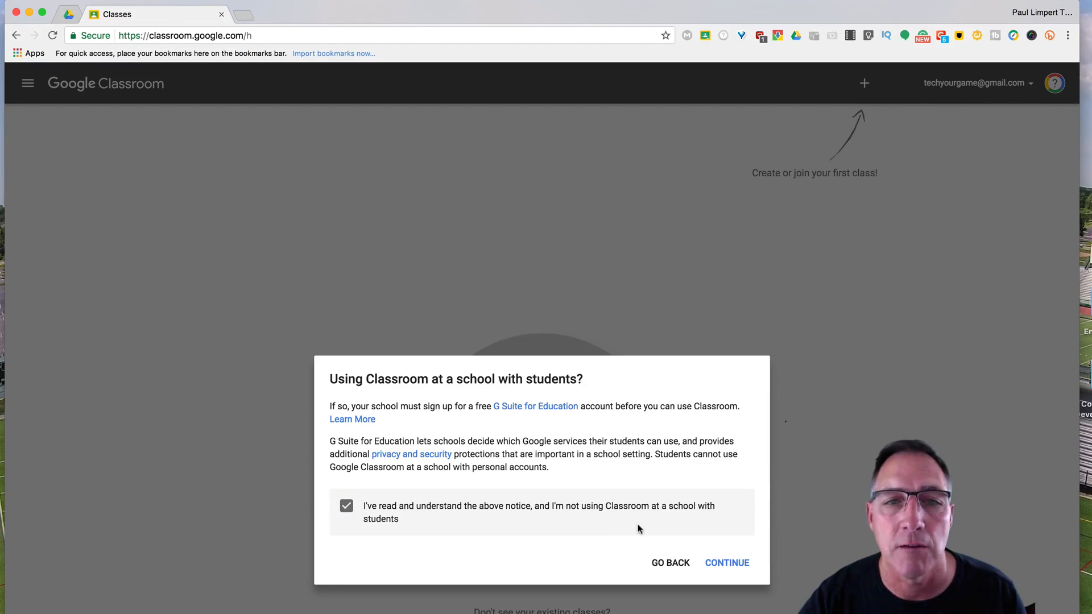
pyautogui.click(727, 564)
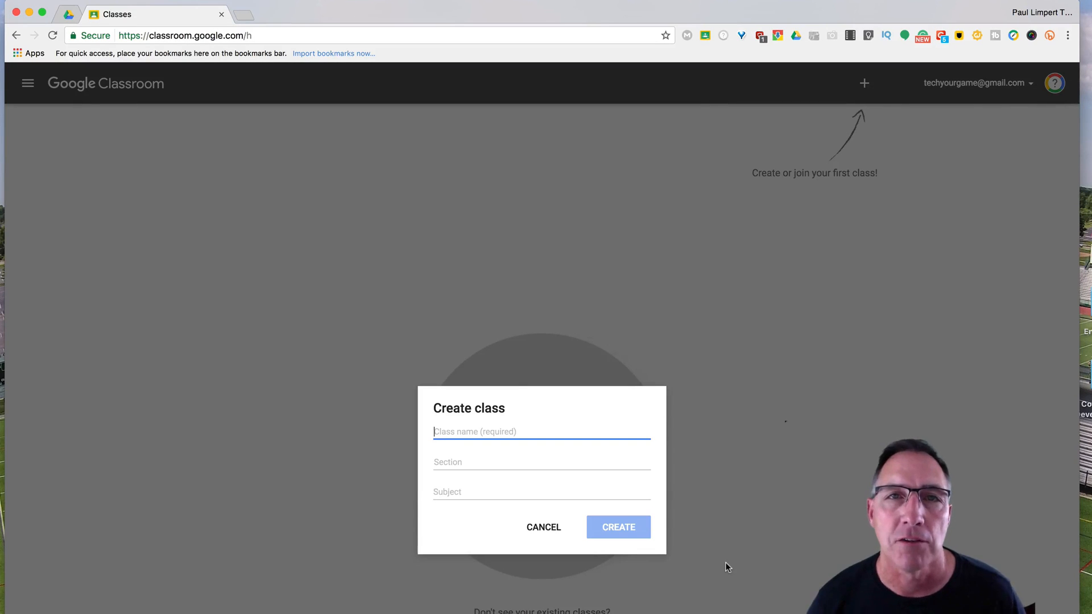
# Create the class with the name "Tech Your Game Team" and the subject "Team sports", leaving the section empty
pyautogui.write('Tec')
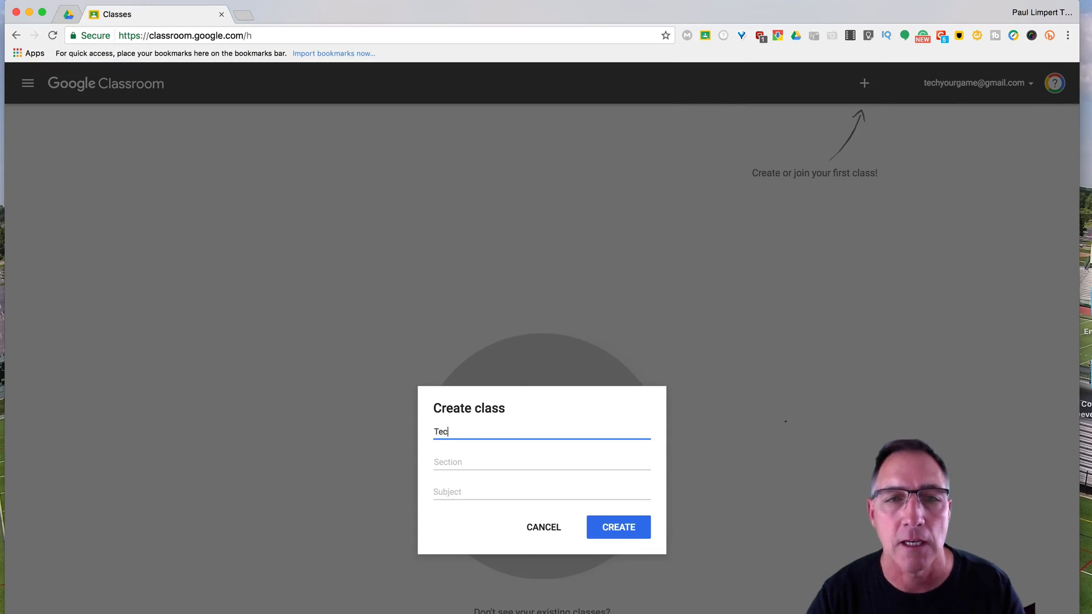
pyautogui.write('h Your Game')
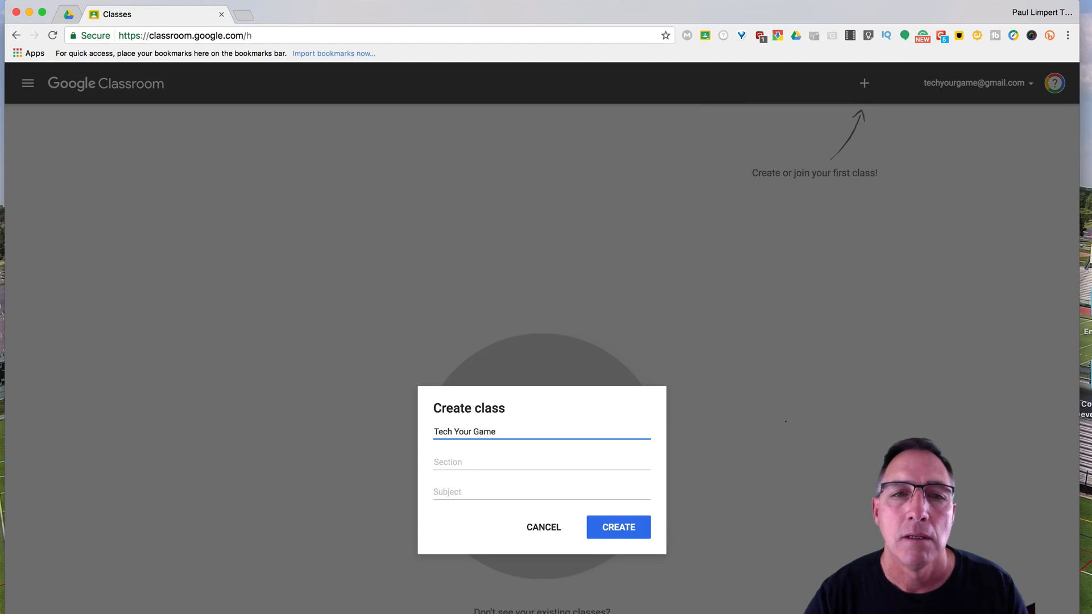
pyautogui.write(' Team')
pyautogui.press('Tab')
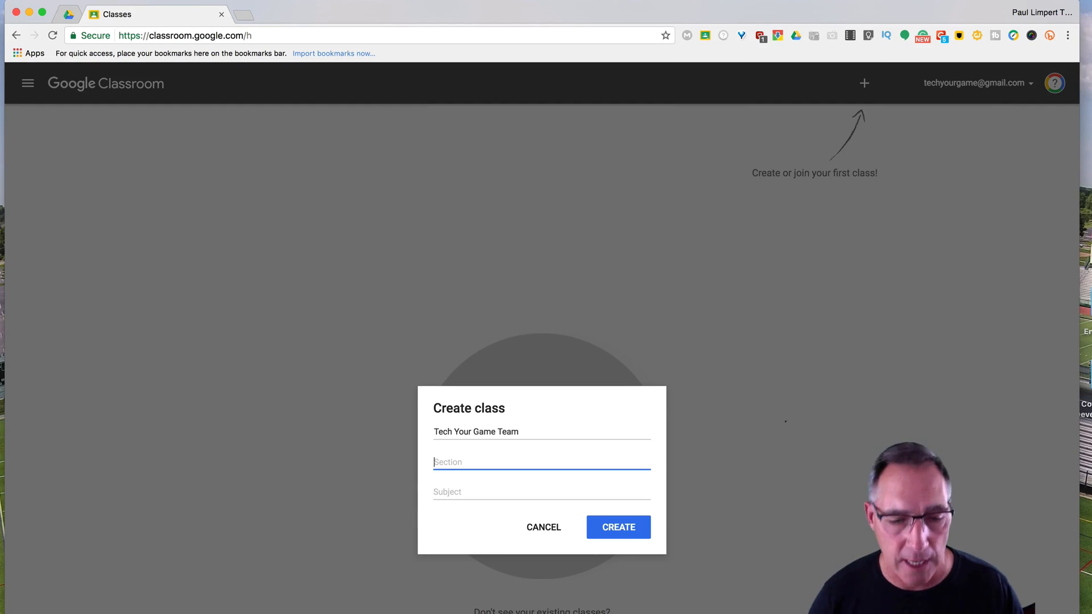
pyautogui.press('Tab')
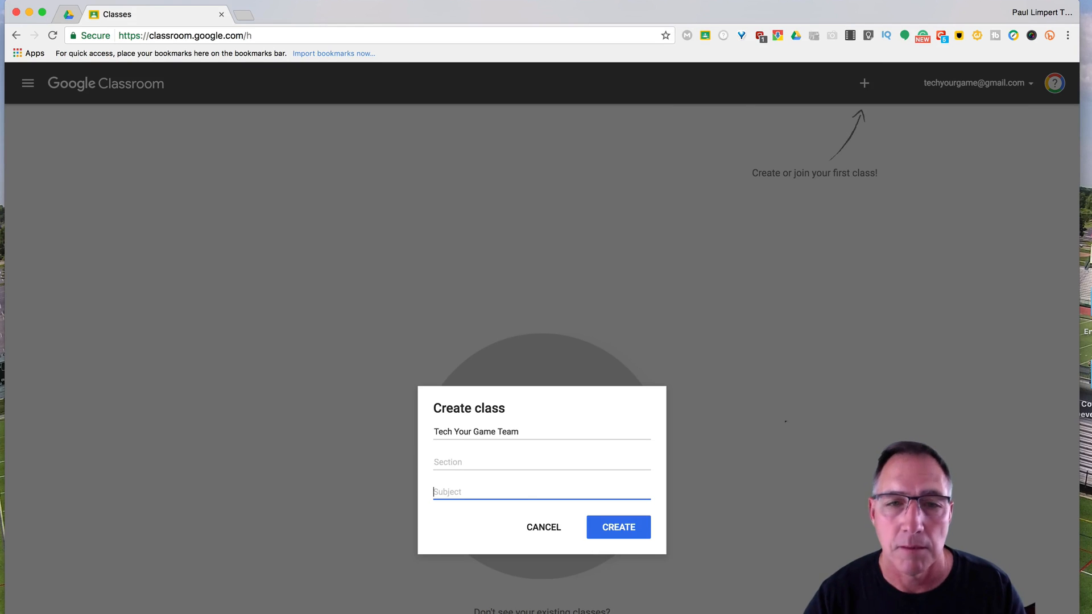
pyautogui.write('Sports')
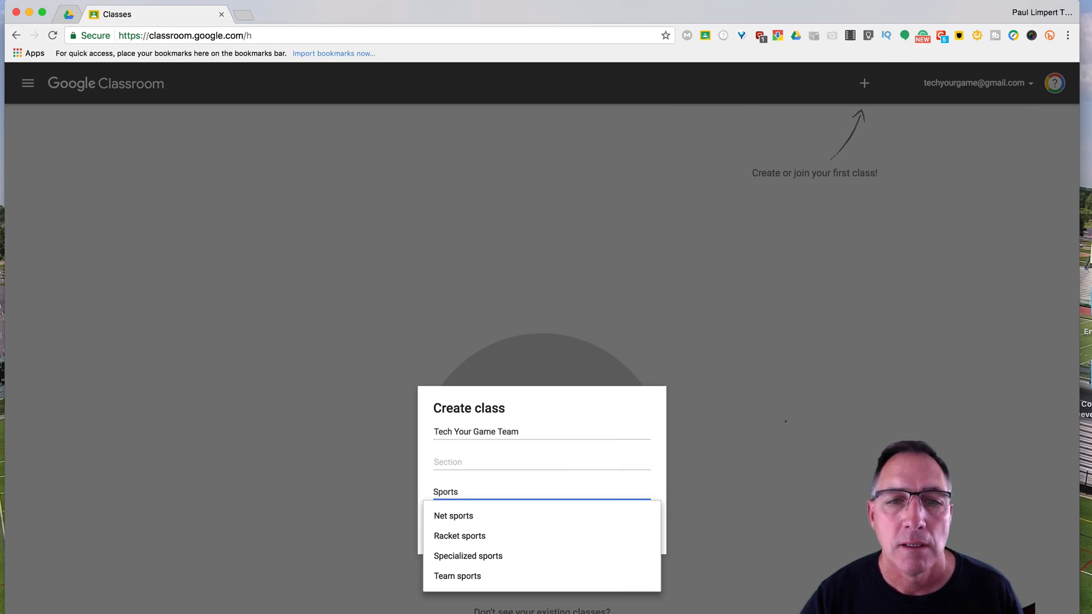
pyautogui.click(482, 574)
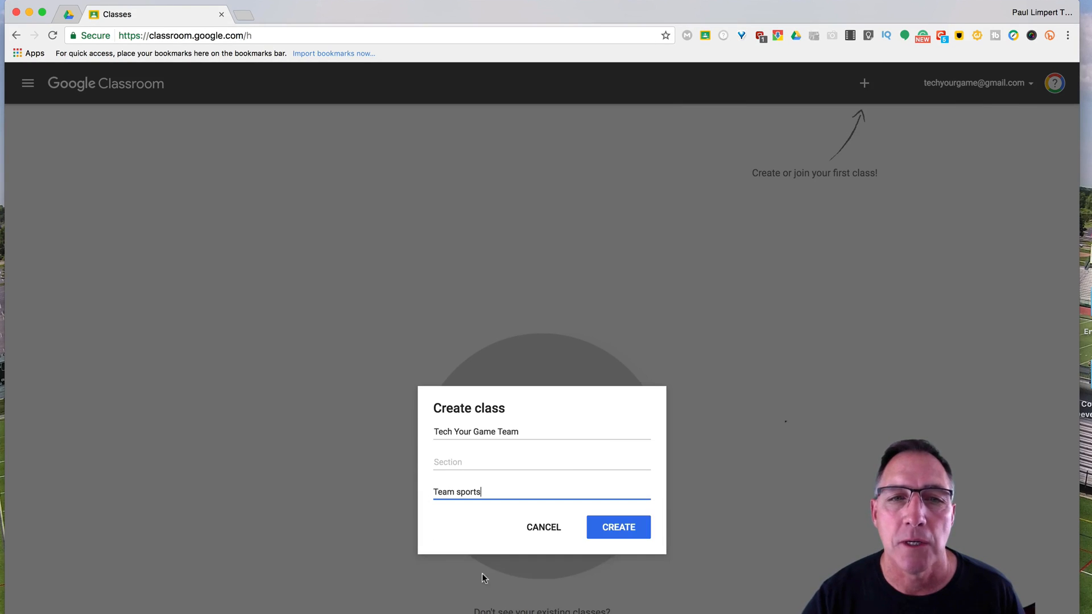
pyautogui.click(620, 528)
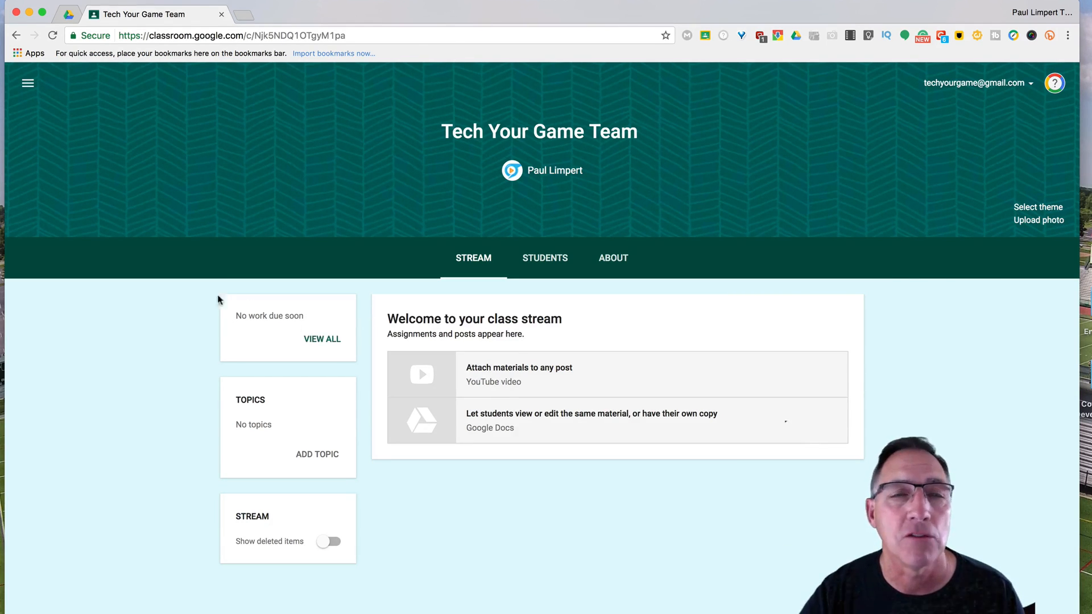
# Examine the class's main navigation entries, including Classes, Calendar and Work
pyautogui.click(27, 86)
pyautogui.click(26, 87)
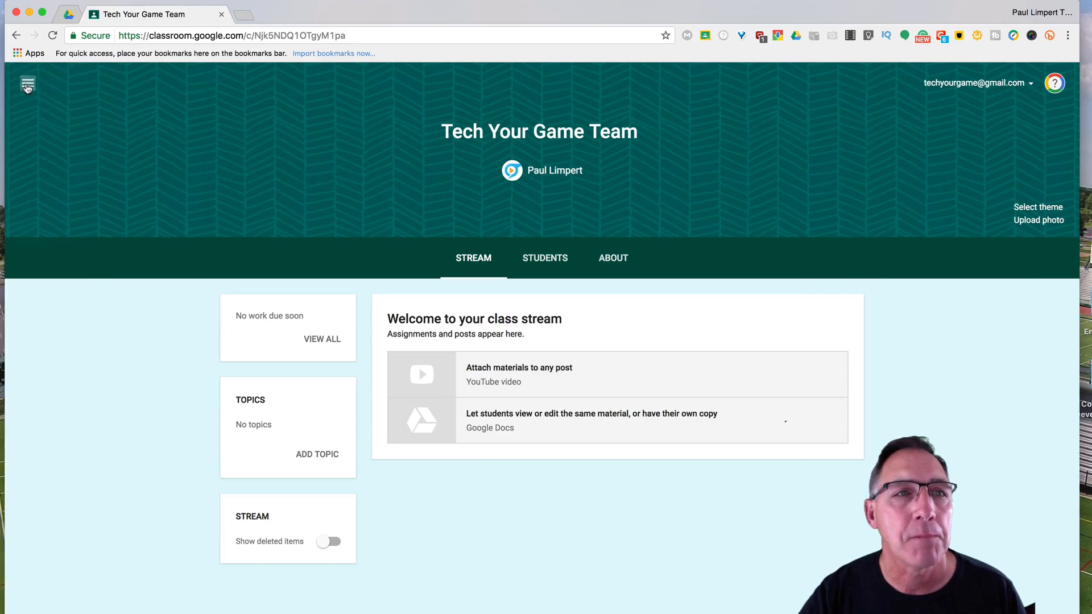
pyautogui.click(26, 86)
pyautogui.click(27, 86)
pyautogui.click(26, 87)
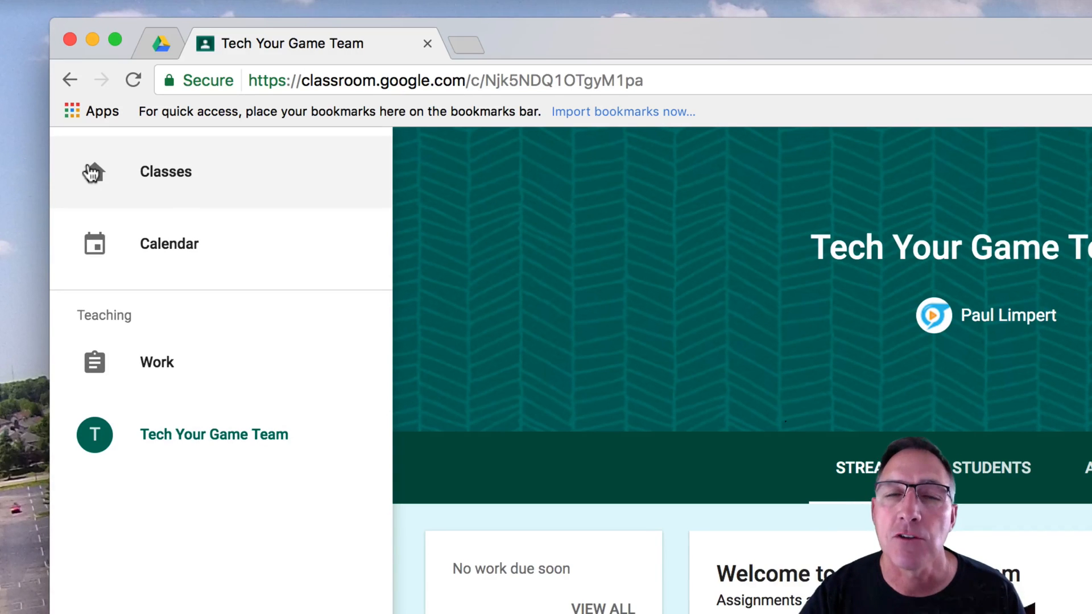
pyautogui.click(91, 172)
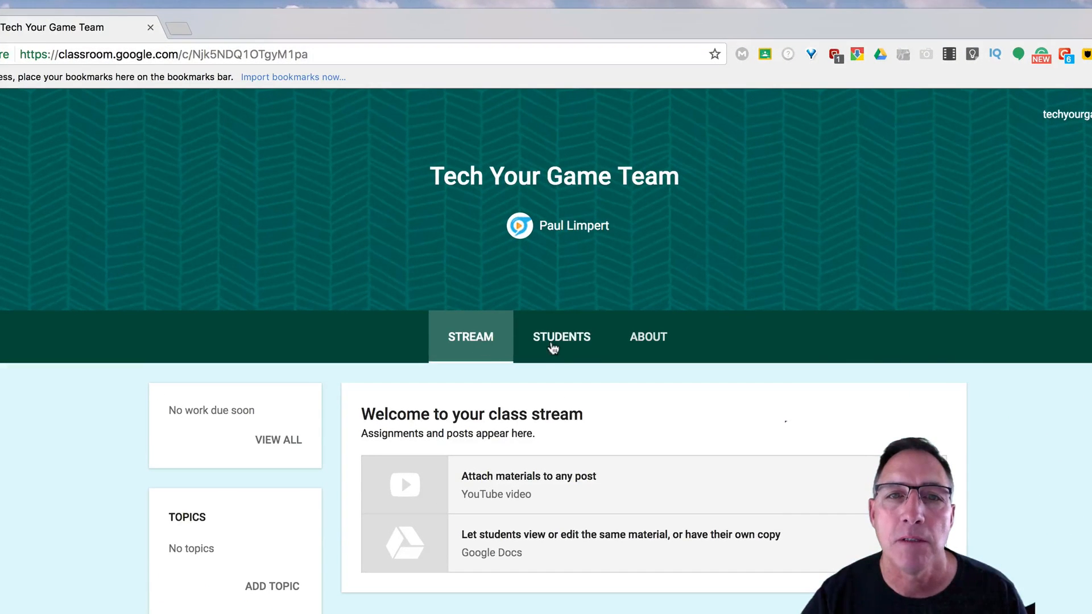
# Look through the class's Students and About pages, dismiss the class permissions tip and return to the Stream
pyautogui.click(552, 347)
pyautogui.click(652, 347)
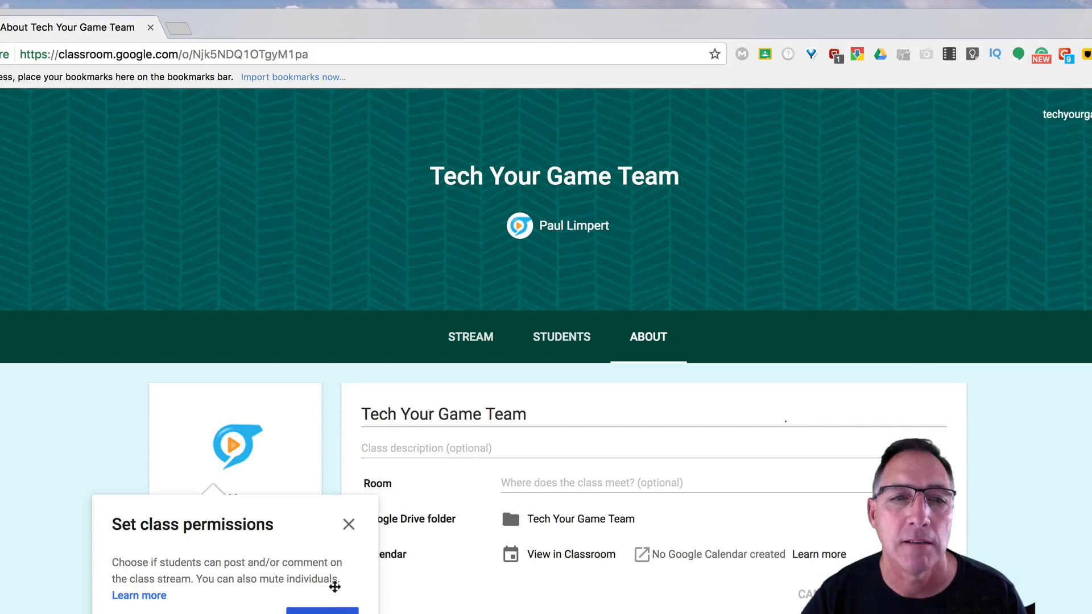
pyautogui.click(348, 523)
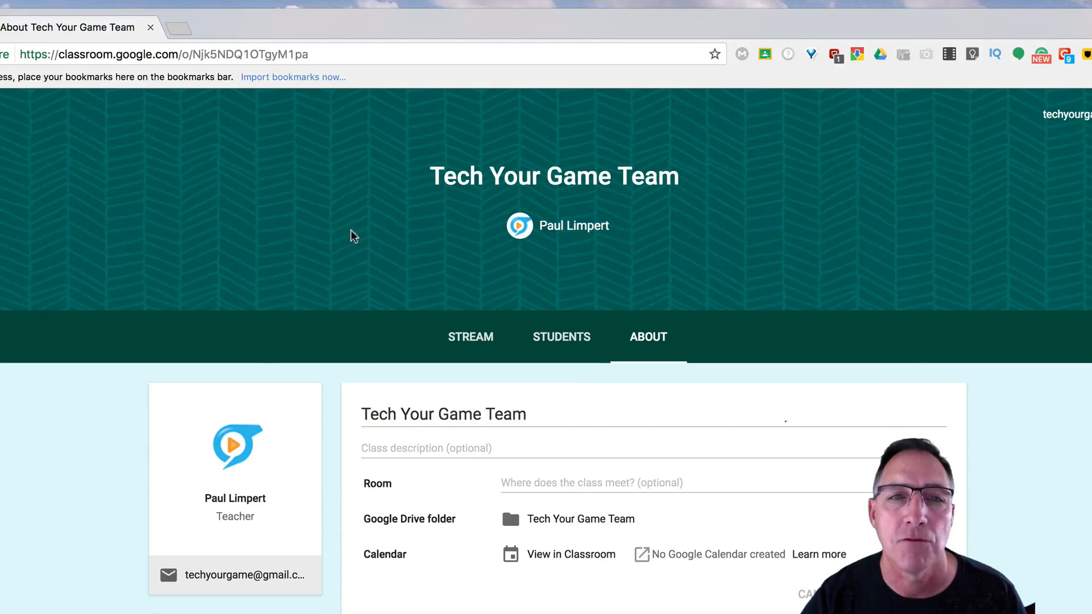
pyautogui.click(461, 332)
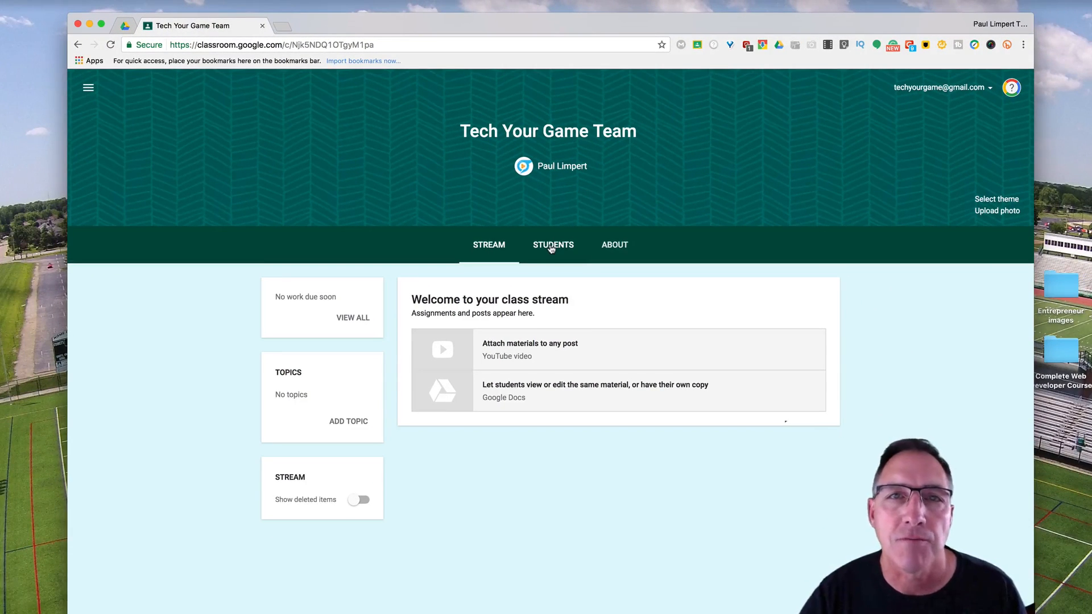
# Examine the student invitation form on the Students page and close it without inviting anyone
pyautogui.click(551, 246)
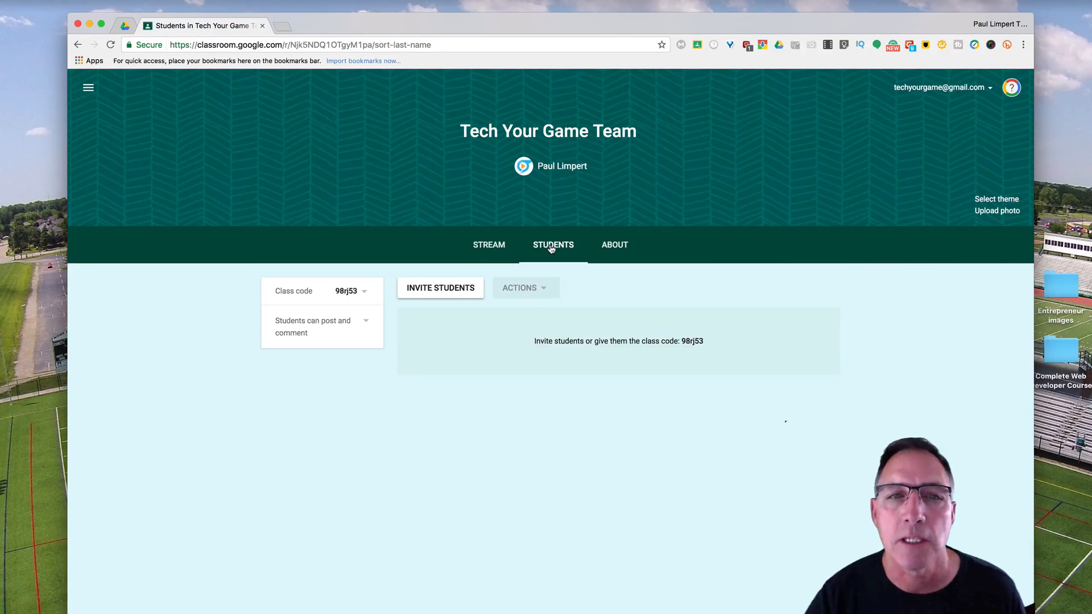
pyautogui.click(446, 292)
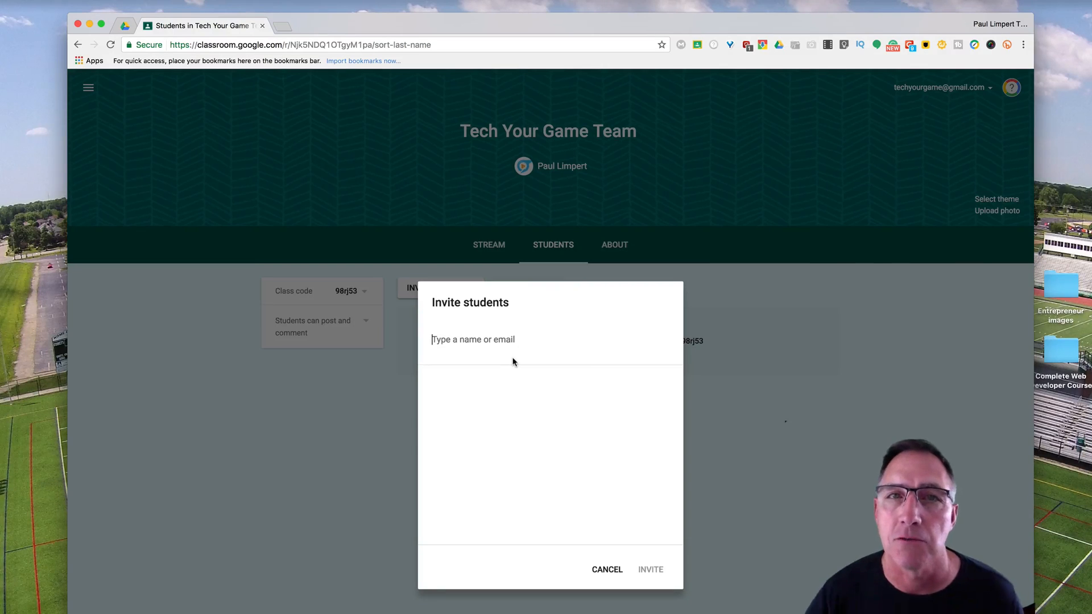
pyautogui.click(607, 569)
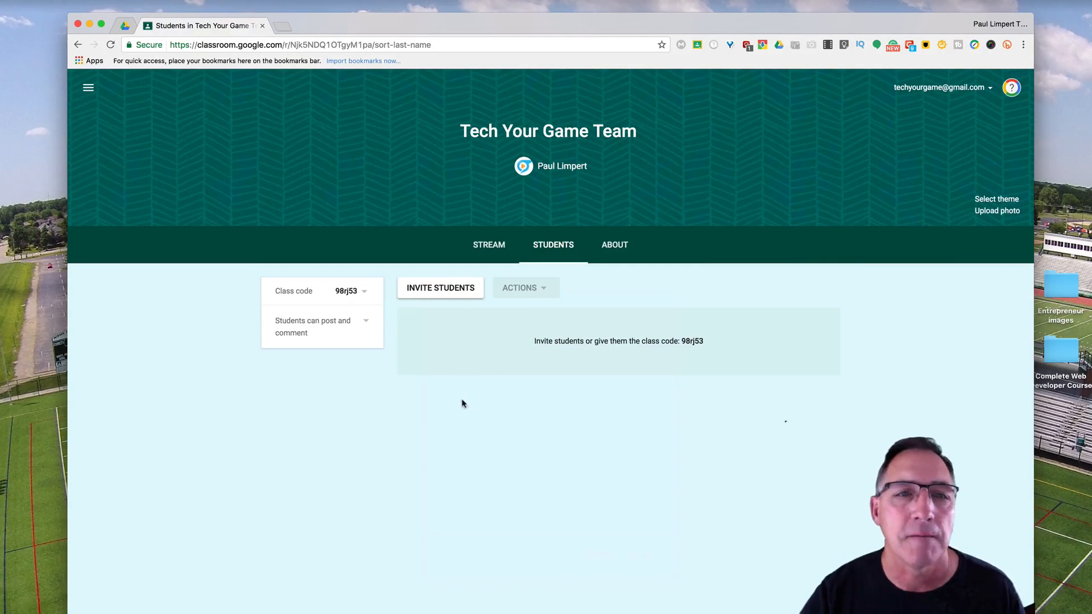
# Copy the current class code and reset it to generate a new one
pyautogui.click(364, 294)
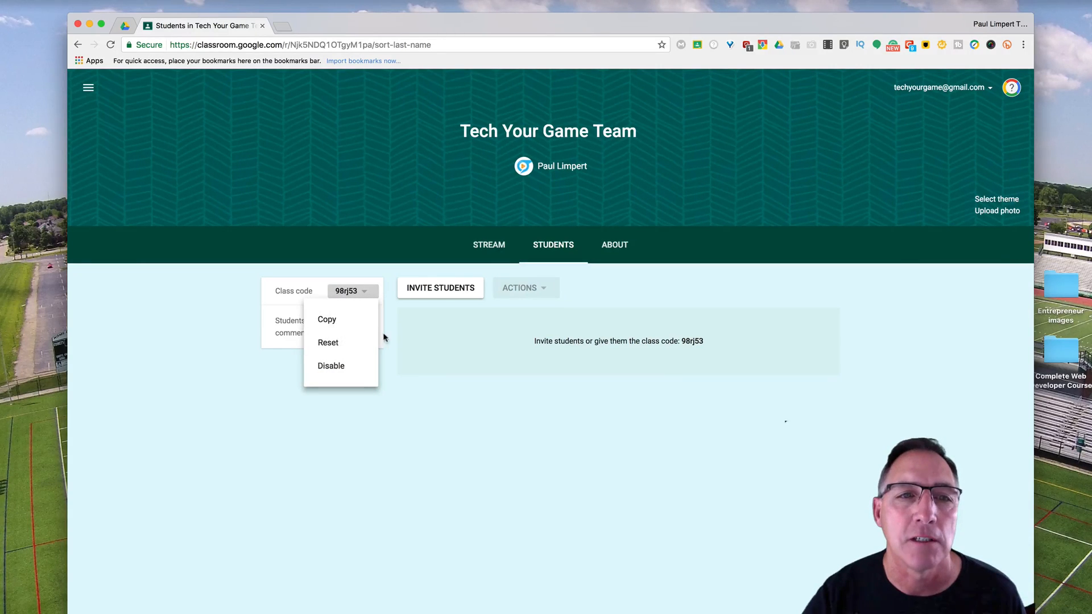
pyautogui.click(333, 320)
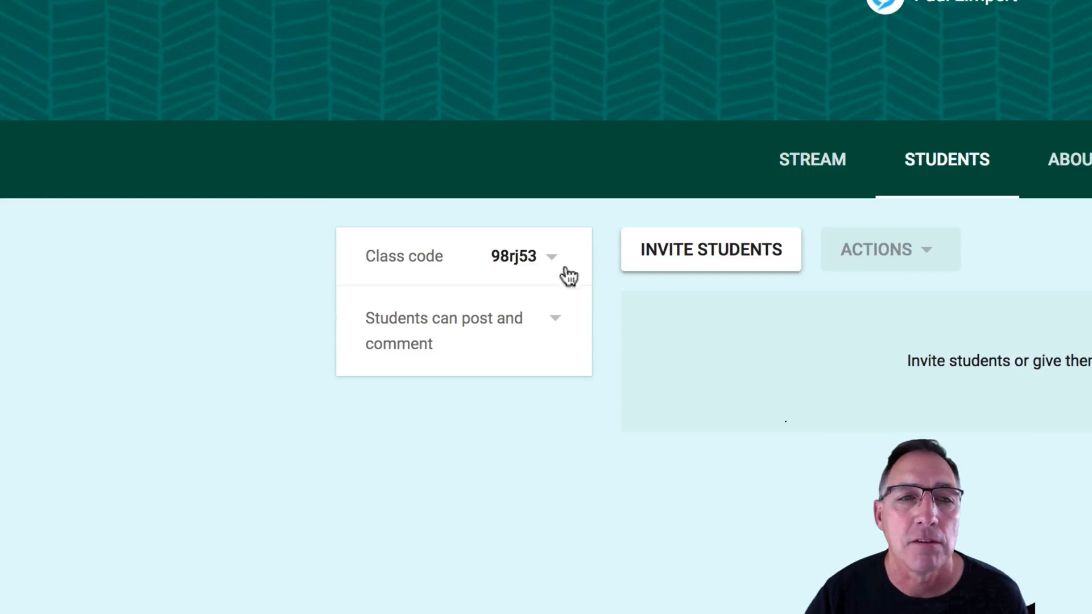
pyautogui.click(547, 265)
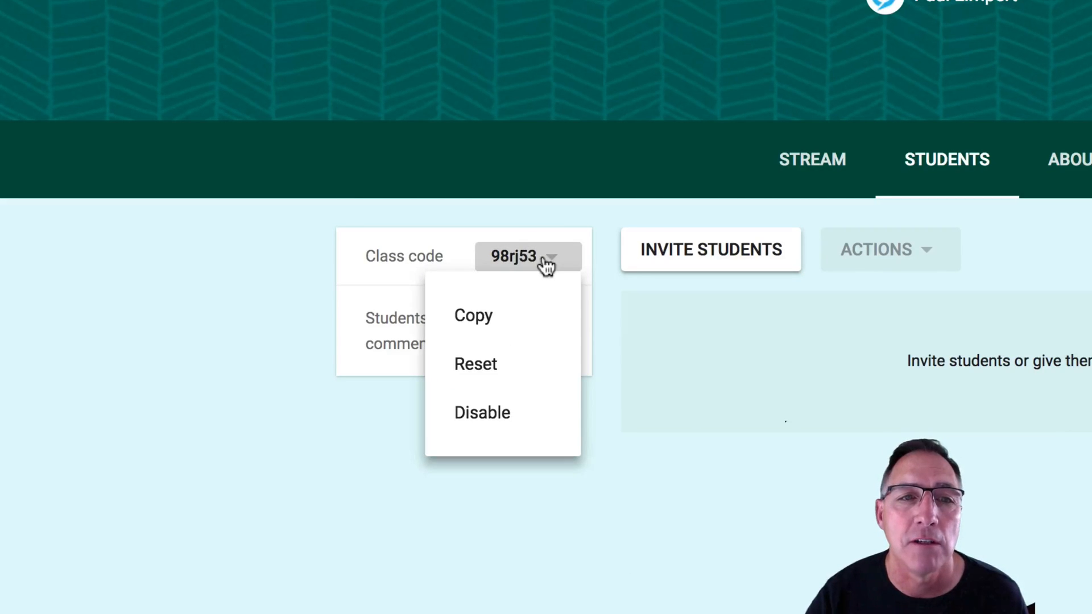
pyautogui.click(497, 372)
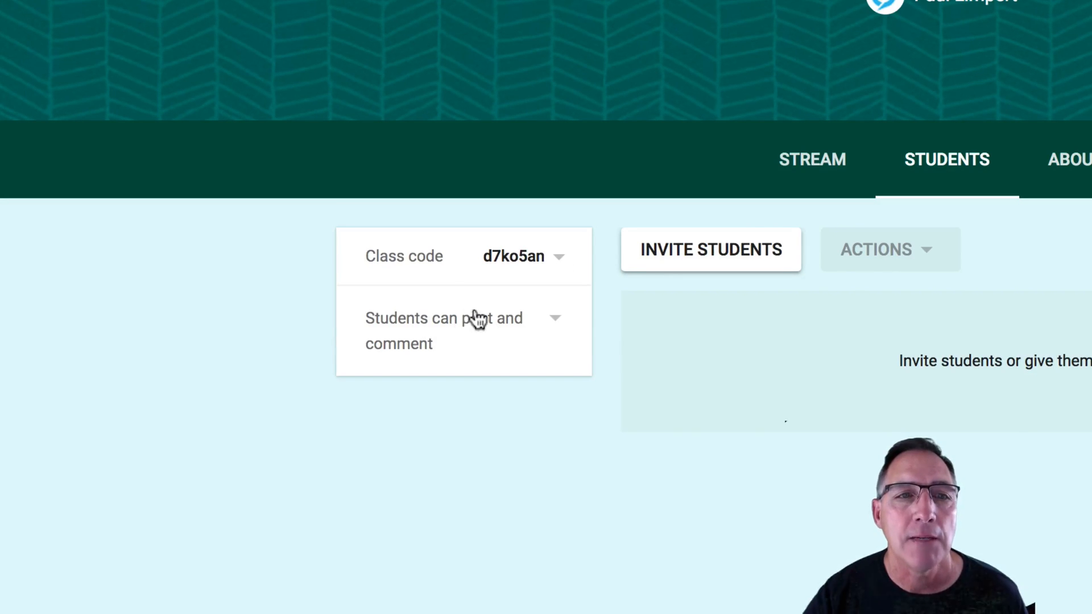
# Review the stream permission options and choose "Students can post and comment"
pyautogui.click(558, 323)
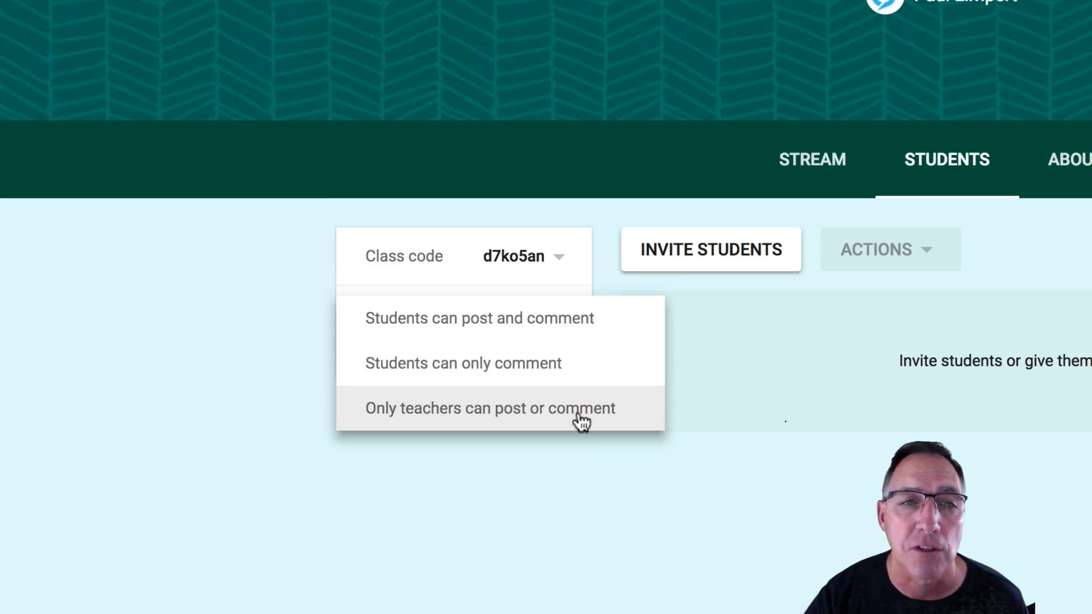
pyautogui.click(633, 316)
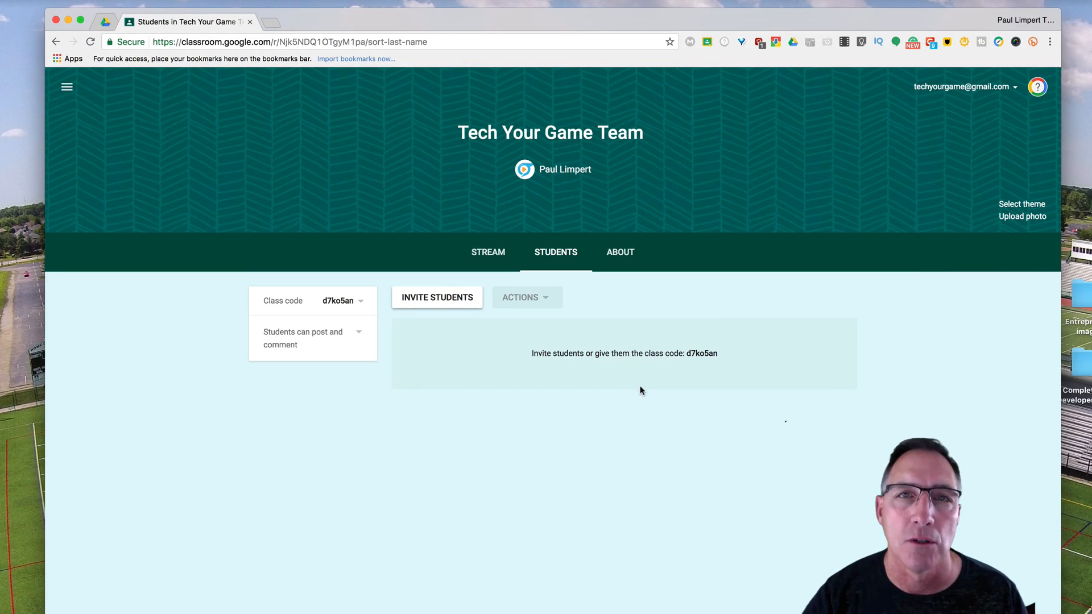
# Return to the class Stream and add a topic named "Attacker"
pyautogui.click(488, 253)
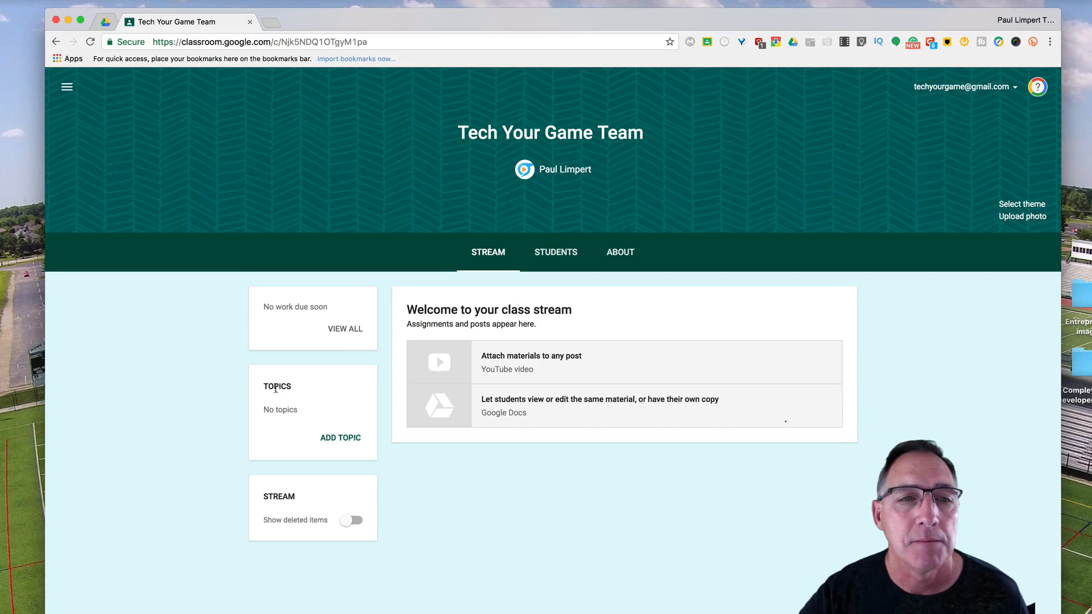
pyautogui.click(328, 444)
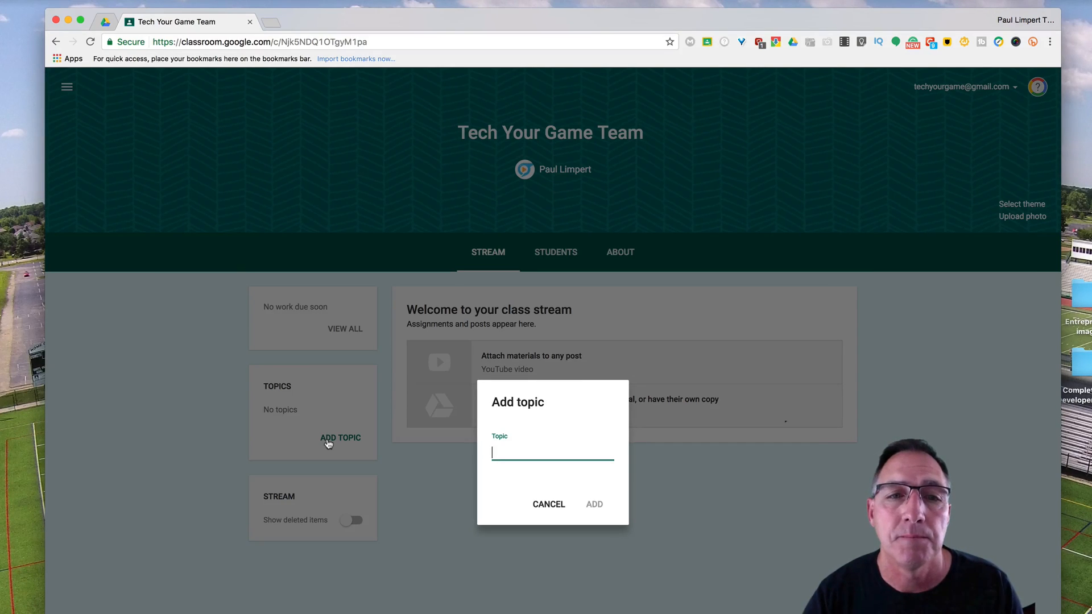
pyautogui.write('A')
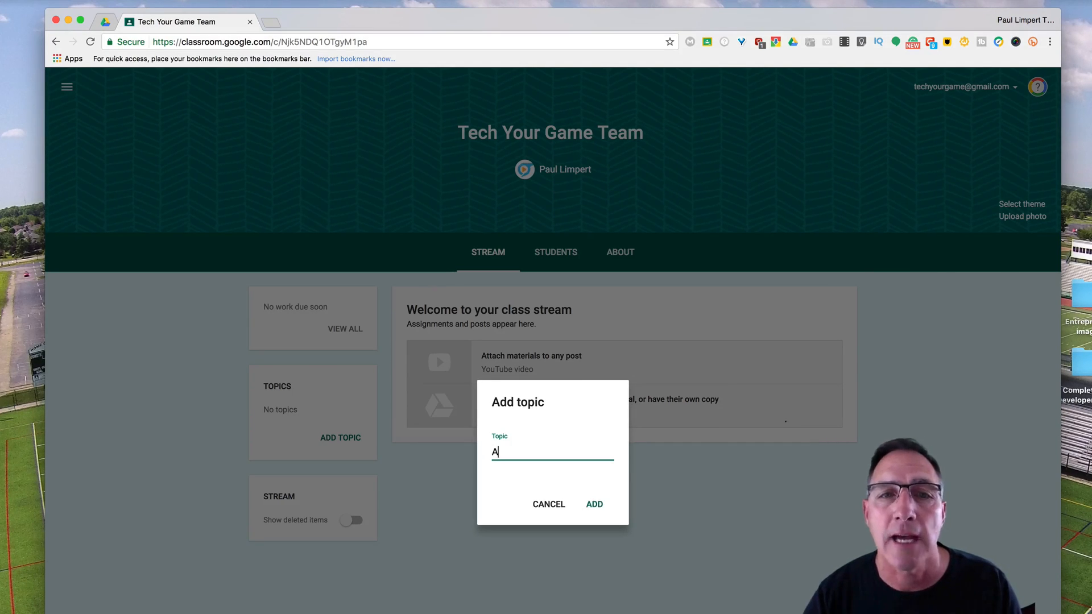
pyautogui.write('ttackers')
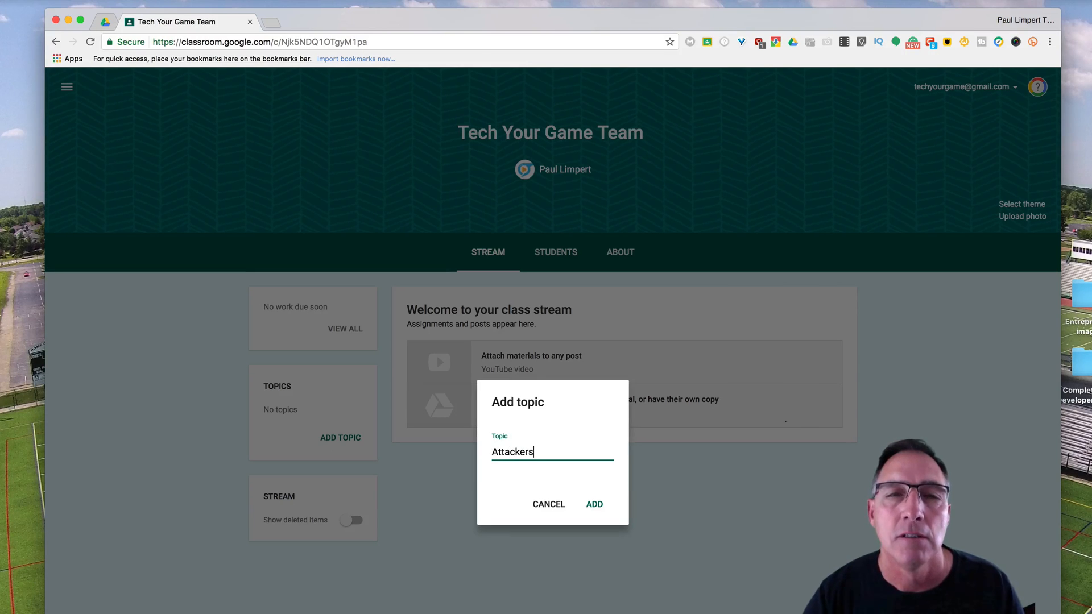
pyautogui.press('BackSpace')
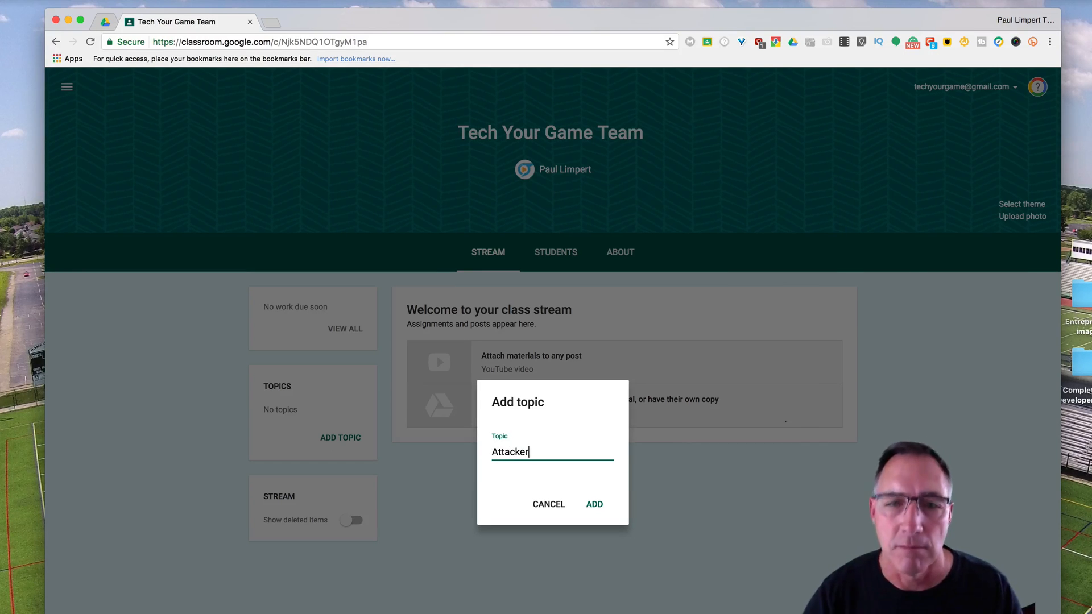
pyautogui.write('Information')
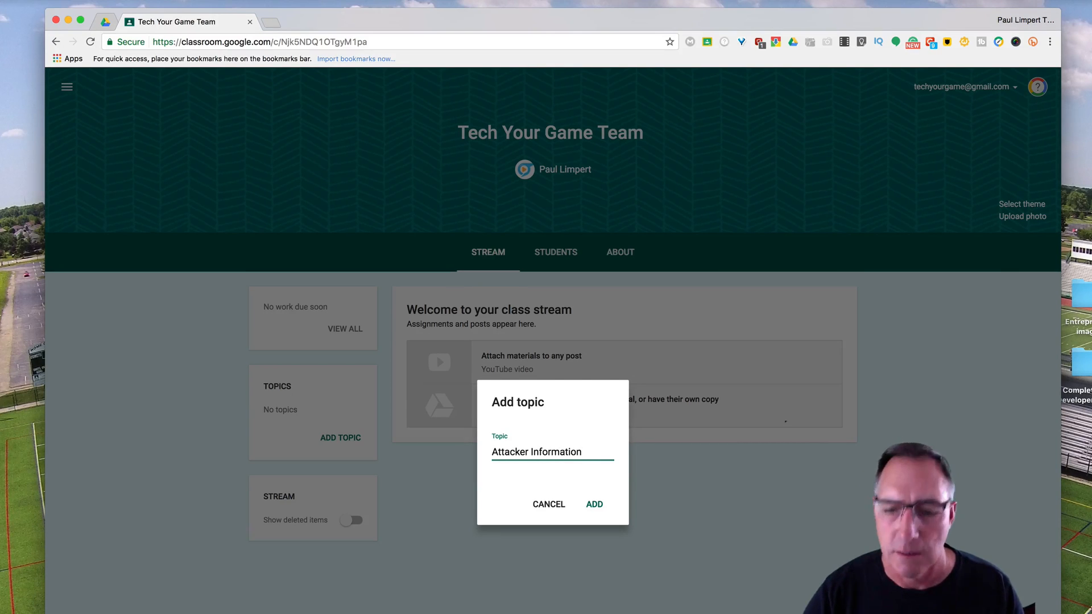
pyautogui.press('BackSpace')
pyautogui.press('BackSpace')
pyautogui.press('BackSpace')
pyautogui.press('BackSpace')
pyautogui.press('BackSpace')
pyautogui.press('BackSpace')
pyautogui.press('BackSpace')
pyautogui.press('BackSpace')
pyautogui.press('BackSpace')
pyautogui.press('BackSpace')
pyautogui.press('BackSpace')
pyautogui.press('BackSpace')
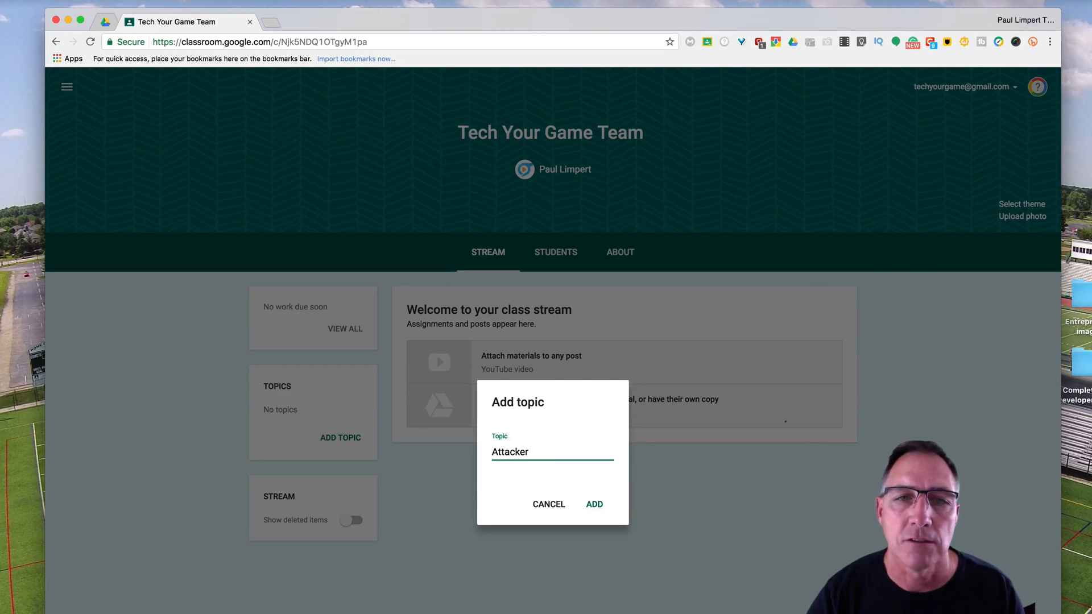
pyautogui.click(596, 507)
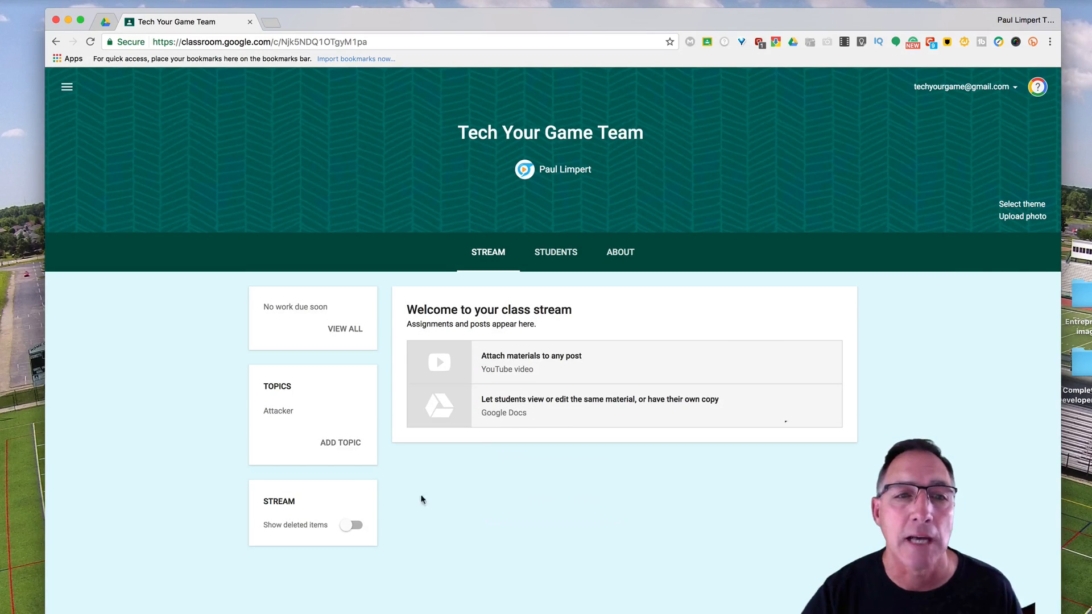
# Add a second stream topic named "Defenders"
pyautogui.click(327, 442)
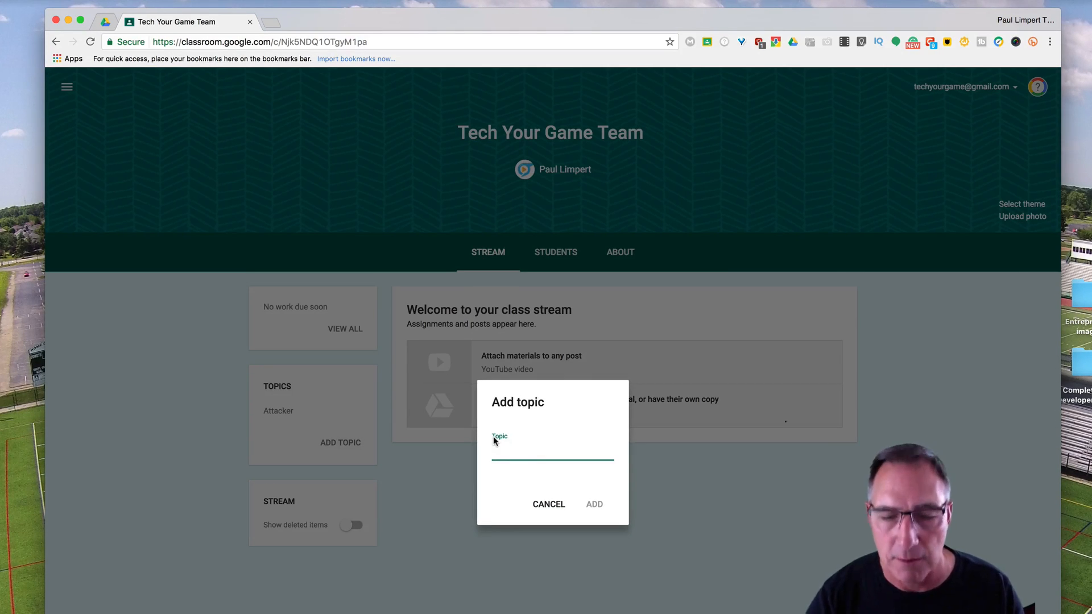
pyautogui.write('Defenders')
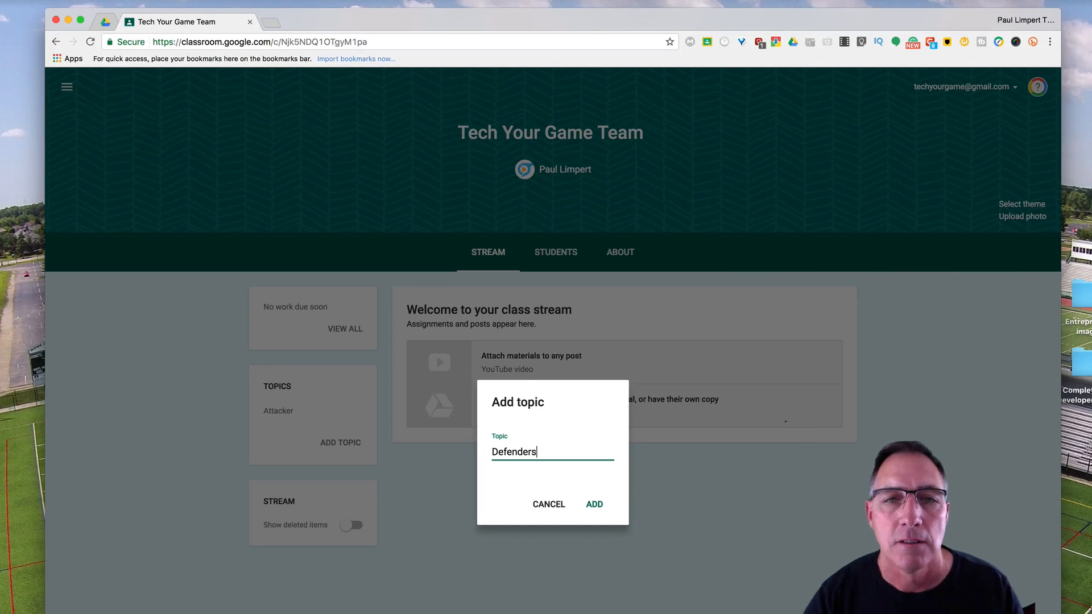
pyautogui.click(594, 504)
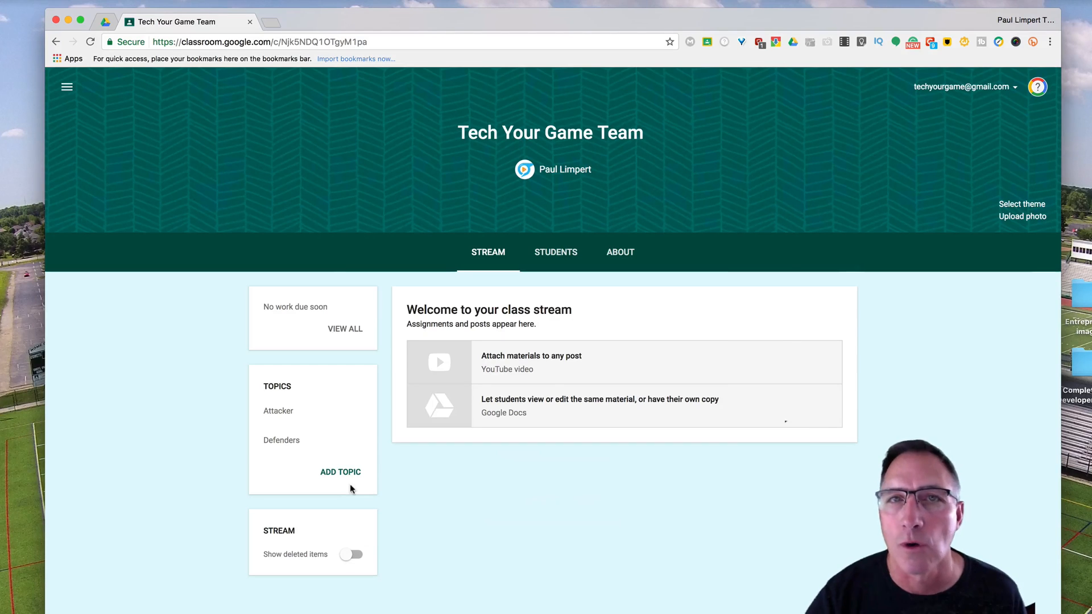
# Rename the "Attacker" topic to "Attackers"
pyautogui.moveTo(291, 436)
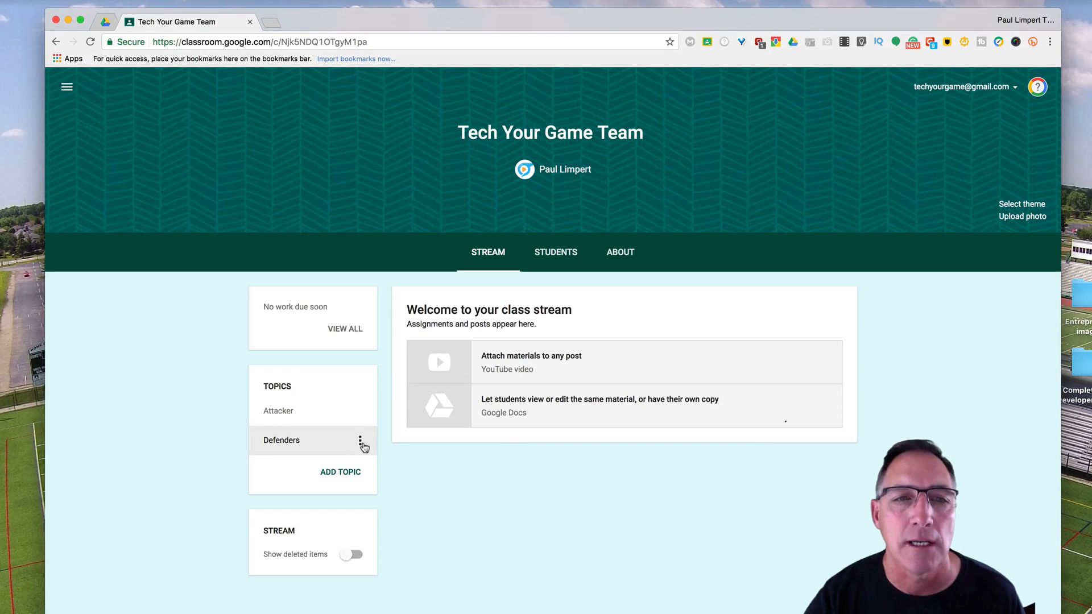
pyautogui.click(361, 414)
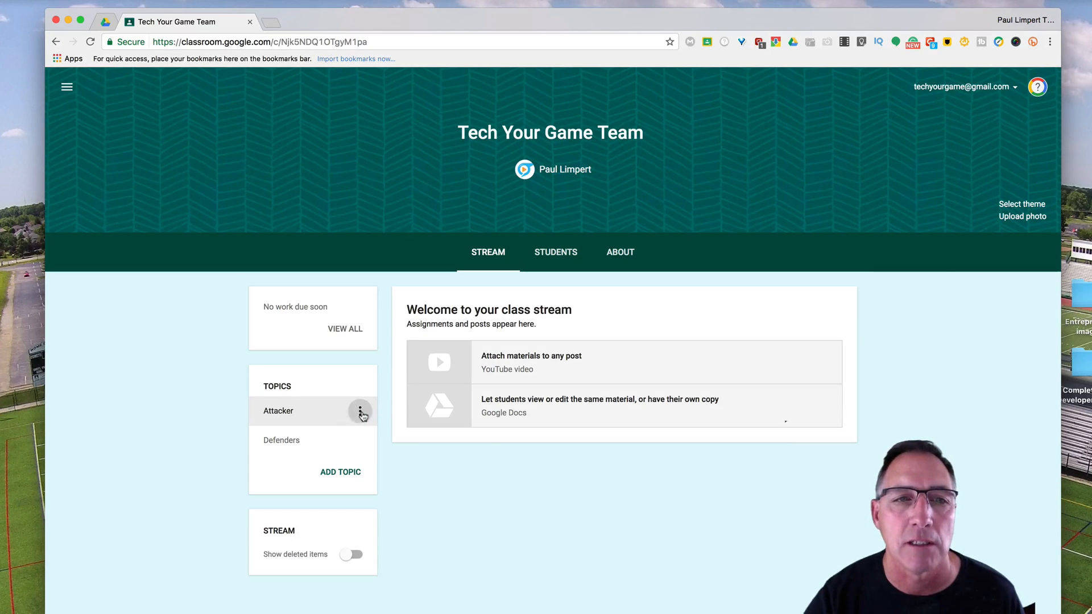
pyautogui.click(340, 450)
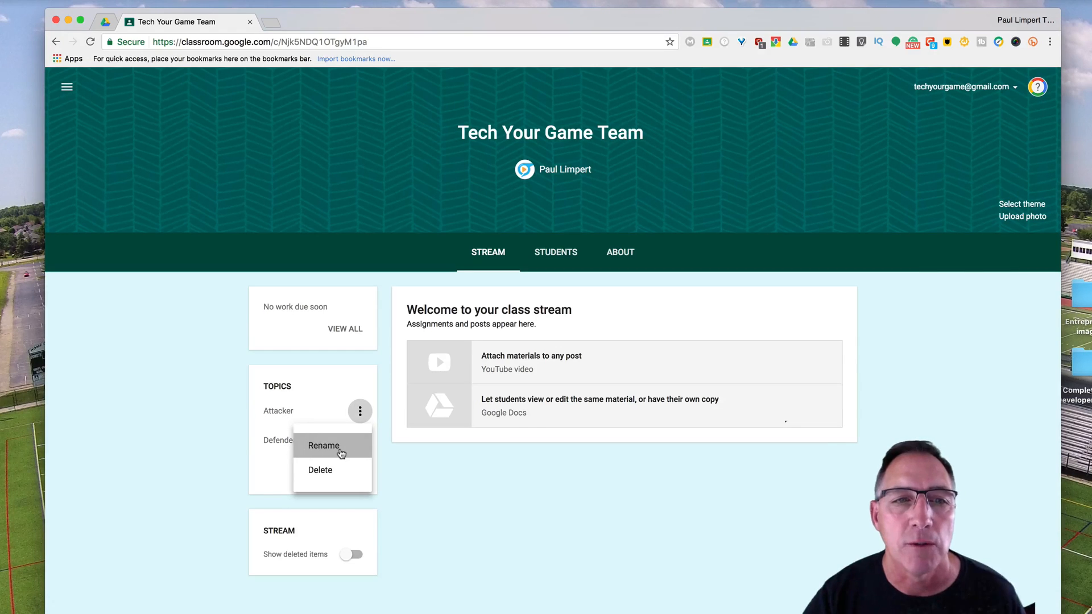
pyautogui.press('Right')
pyautogui.press('Right')
pyautogui.press('Right')
pyautogui.press('Right')
pyautogui.press('Right')
pyautogui.press('Right')
pyautogui.press('Right')
pyautogui.press('Right')
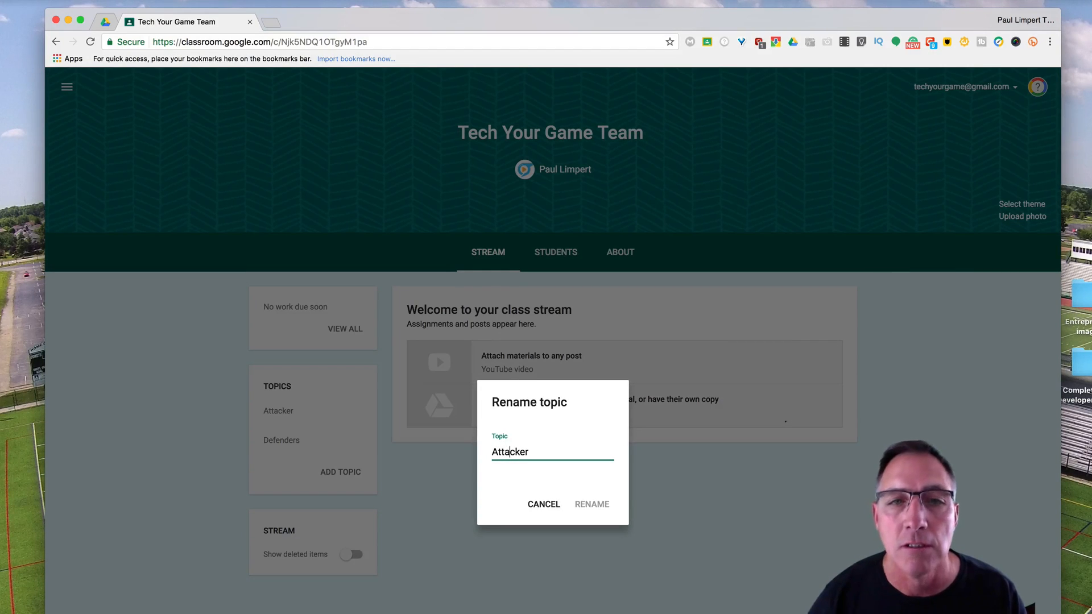
pyautogui.write('s')
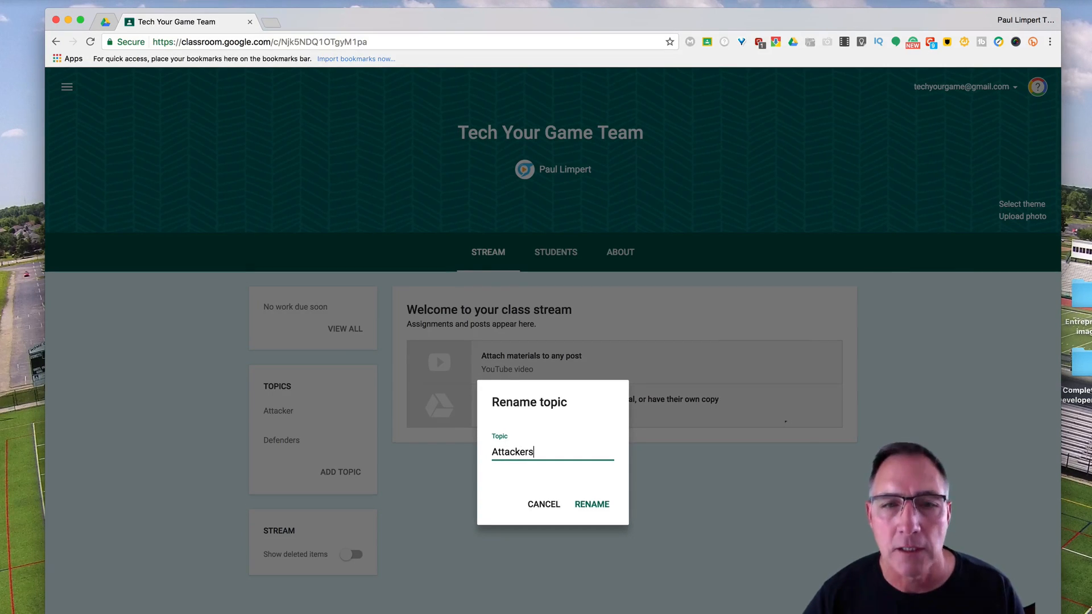
pyautogui.click(584, 506)
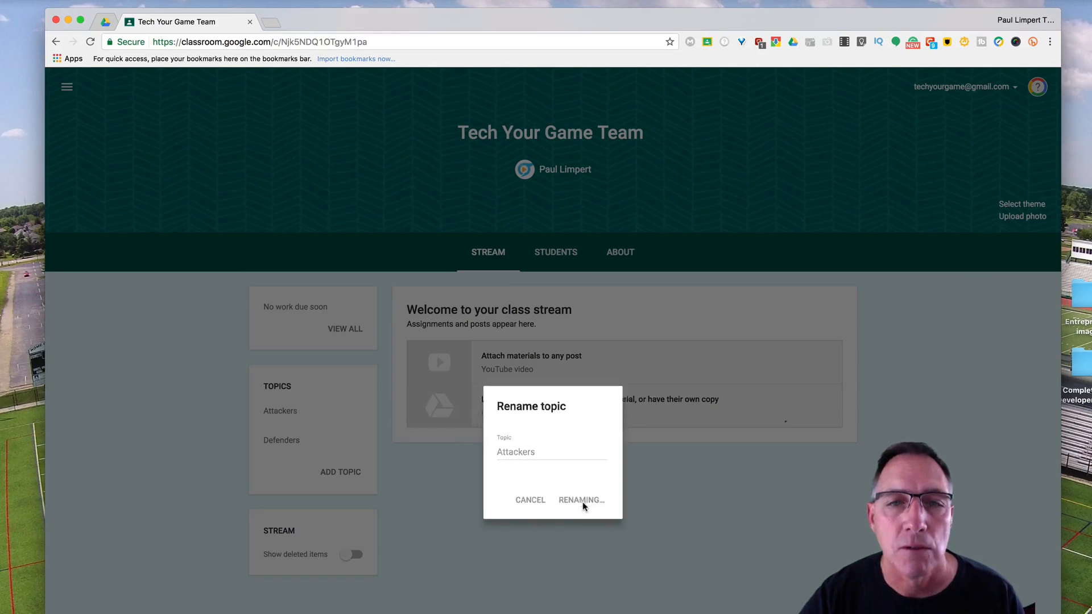
# Delete the "Defenders" topic from the stream topics and confirm the deletion
pyautogui.click(360, 442)
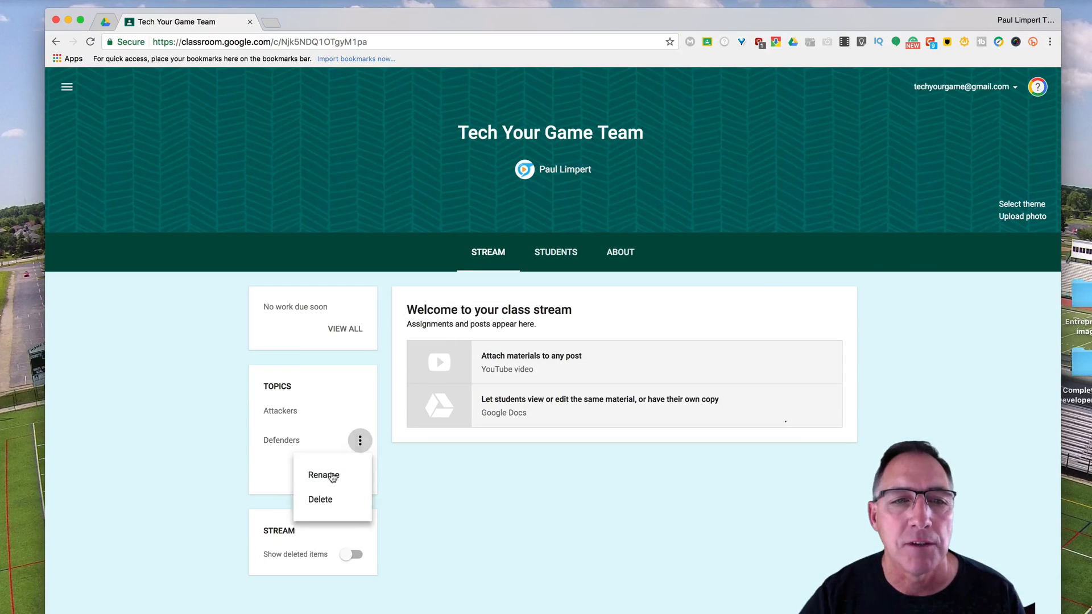
pyautogui.click(316, 499)
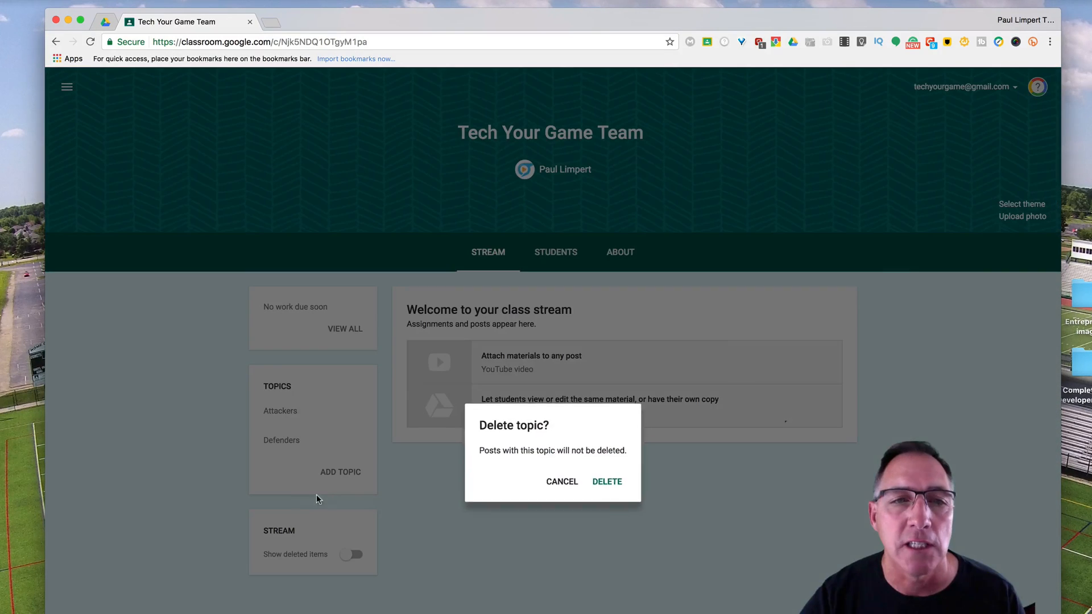
pyautogui.click(607, 482)
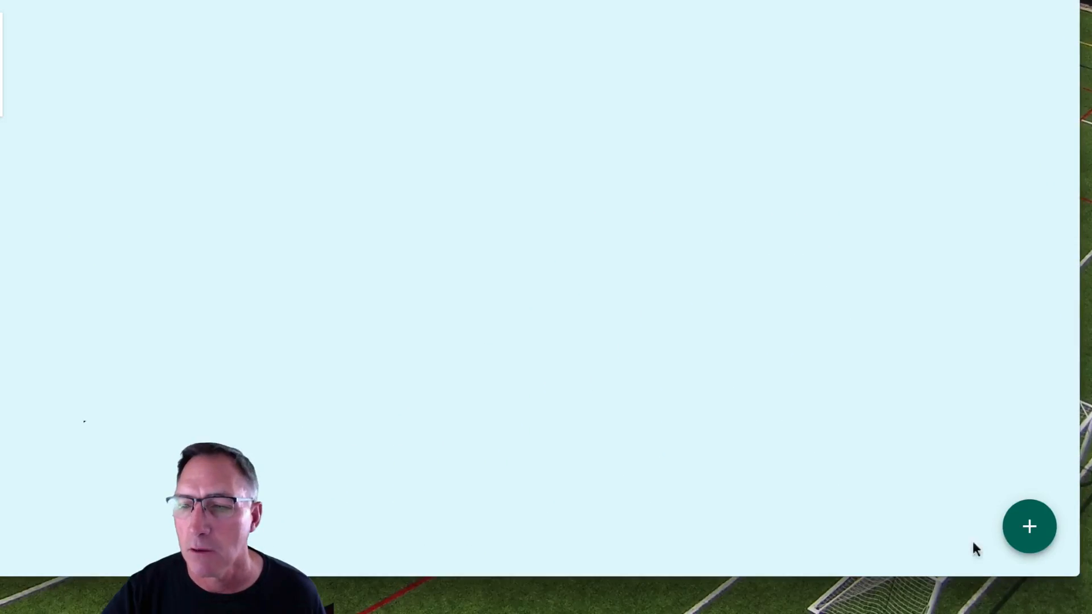
# Start a new announcement for the class and dismiss the tip about posting now or planning ahead
pyautogui.moveTo(1031, 496)
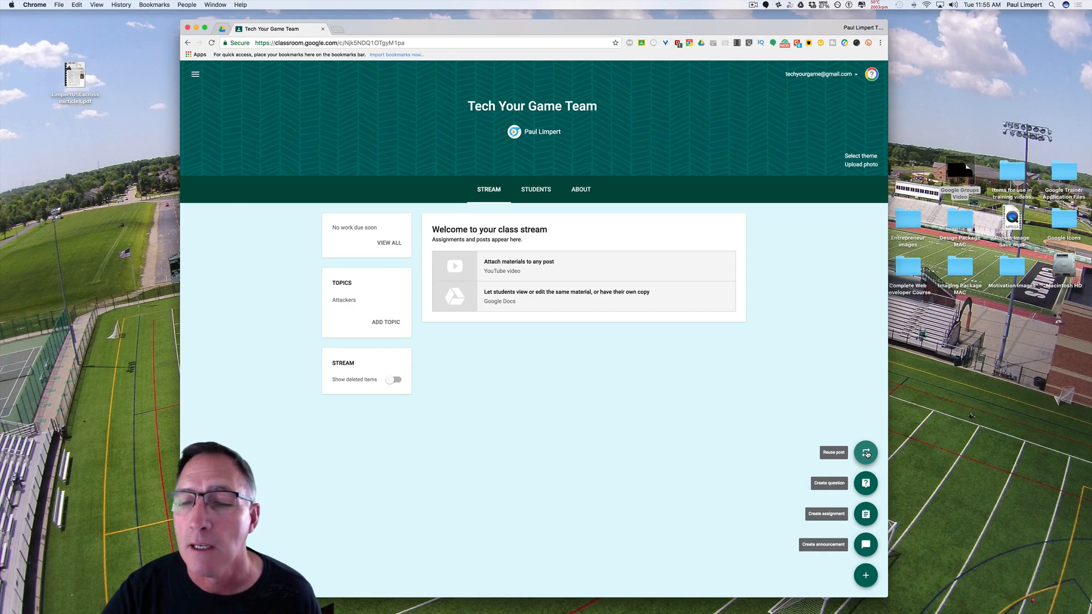
pyautogui.click(865, 545)
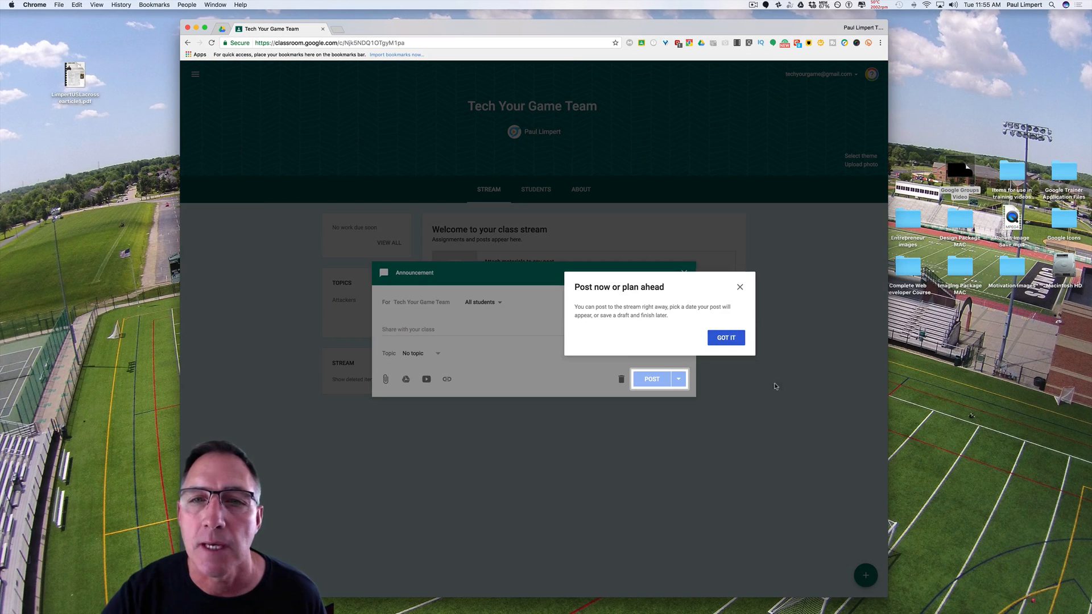
pyautogui.click(734, 343)
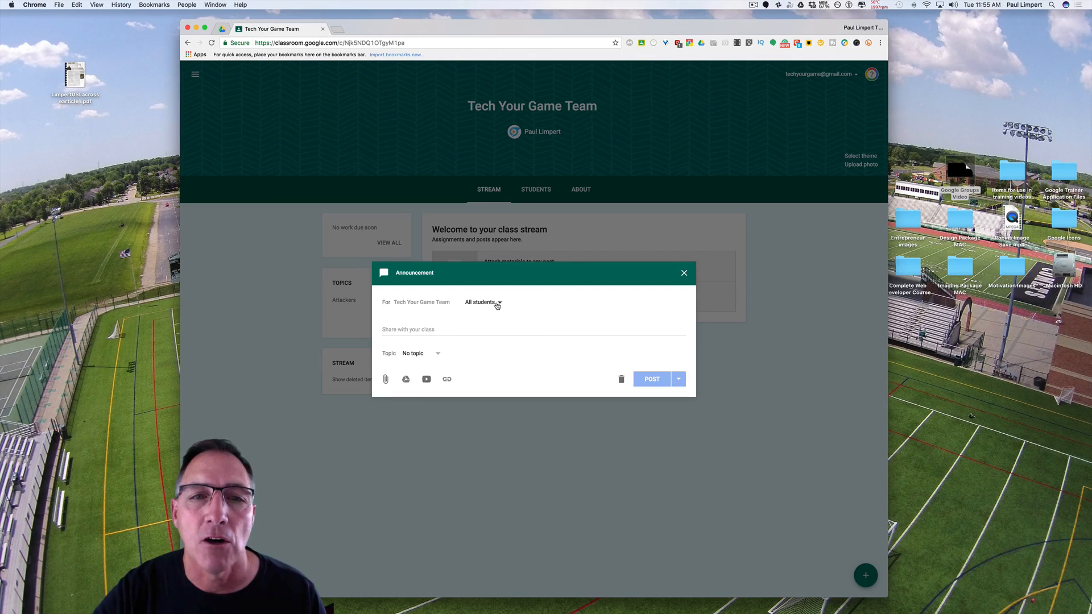
# Examine the audience options for the announcement and keep the "All students" selection
pyautogui.click(499, 303)
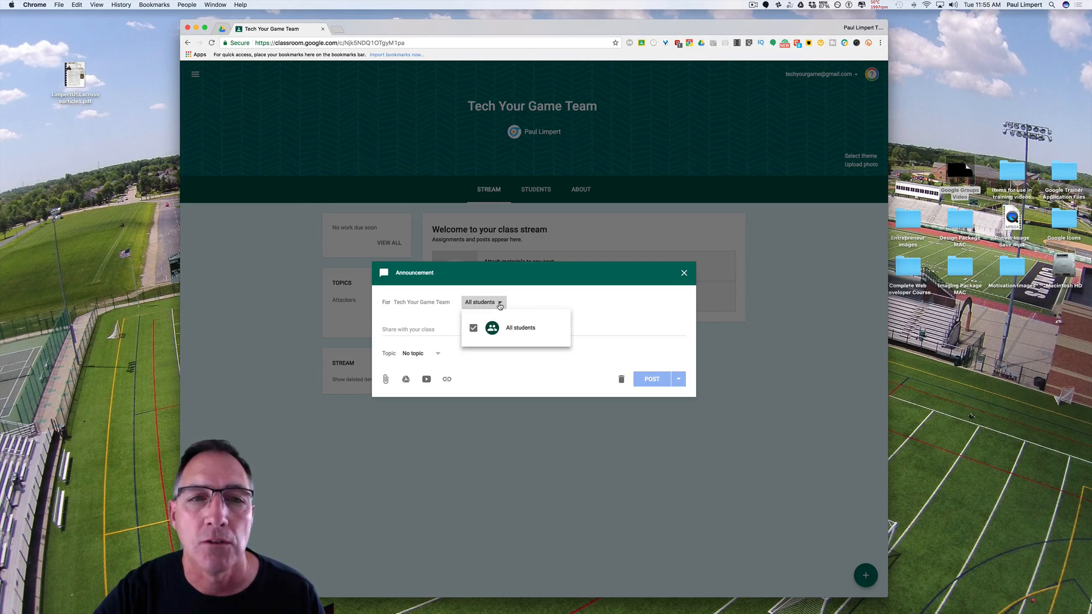
pyautogui.click(501, 305)
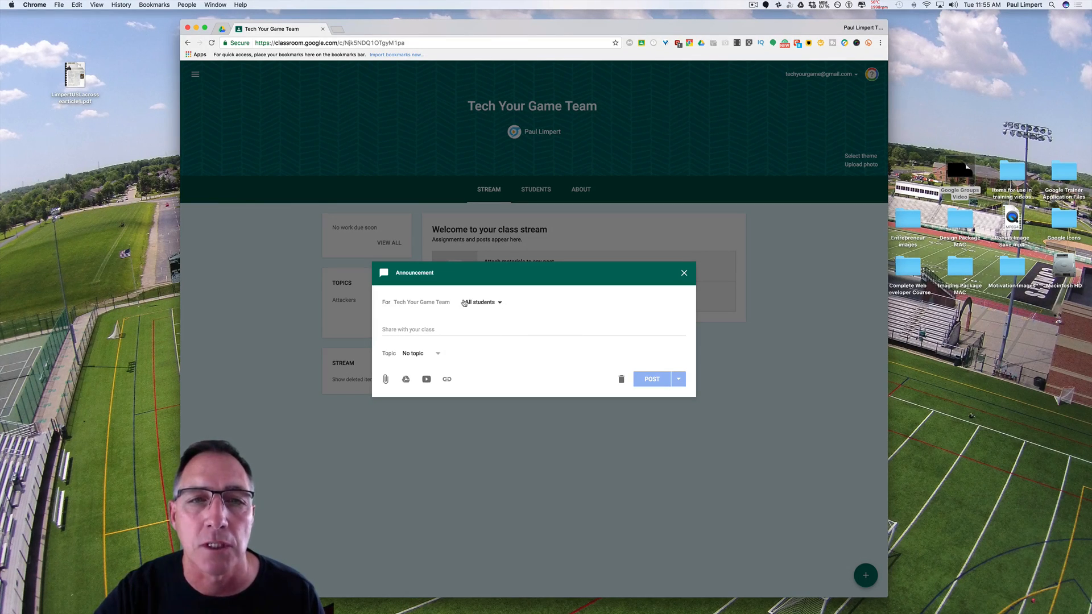
pyautogui.click(500, 303)
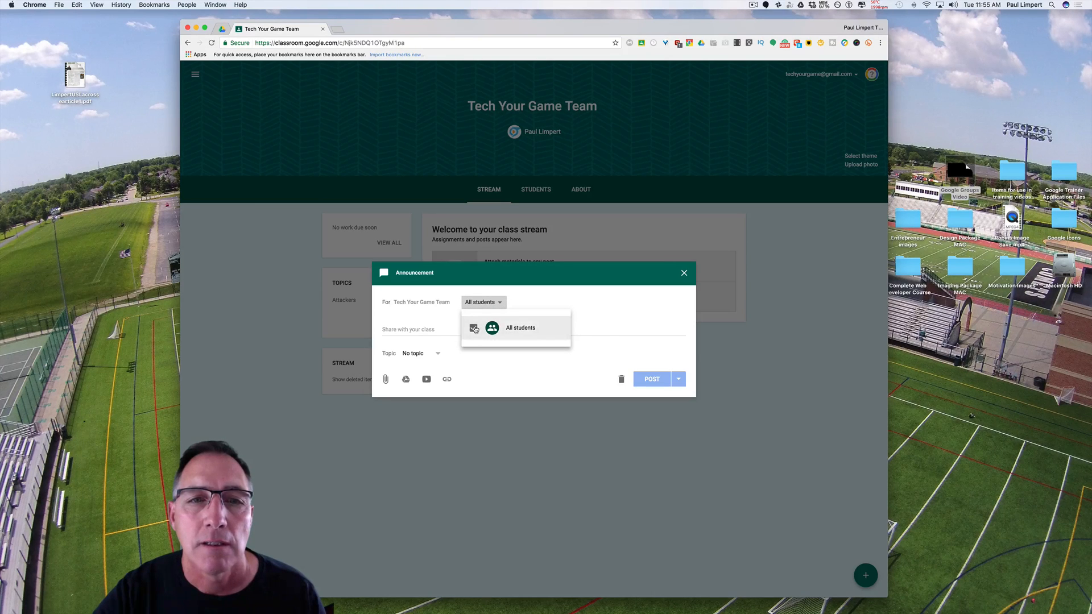
pyautogui.click(498, 304)
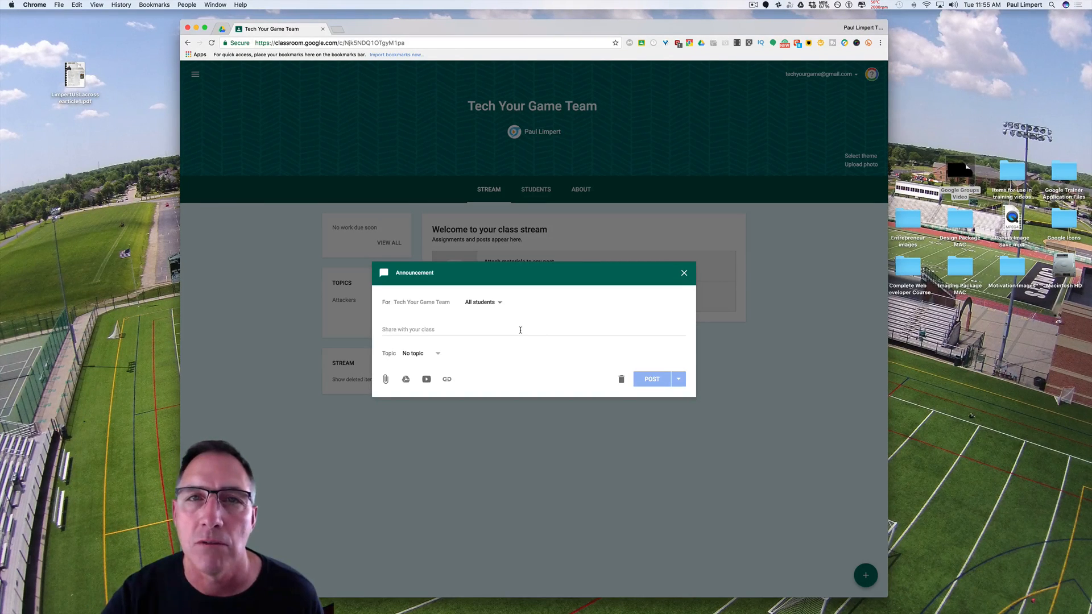
# Write the announcement message "Welcome to the tech your game classroom!"
pyautogui.click(419, 329)
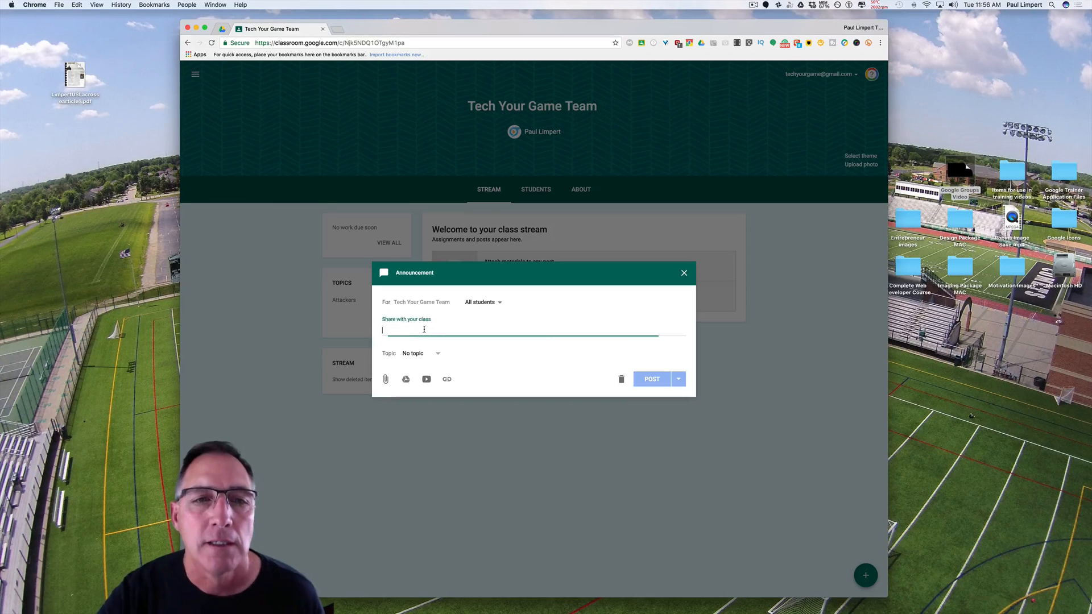
pyautogui.write('Wes')
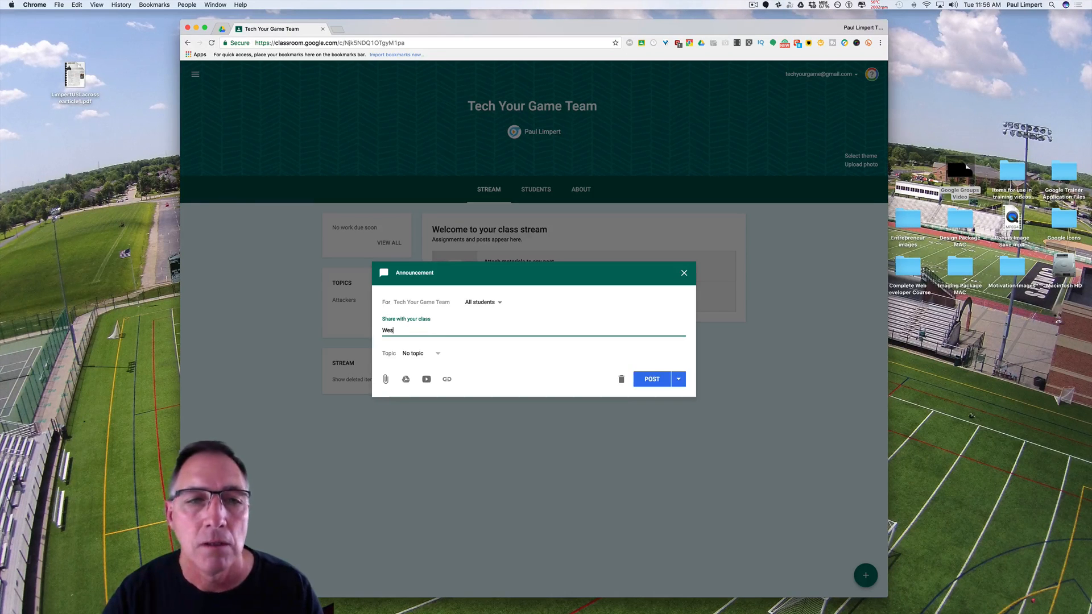
pyautogui.press('BackSpace')
pyautogui.write('lcome to t')
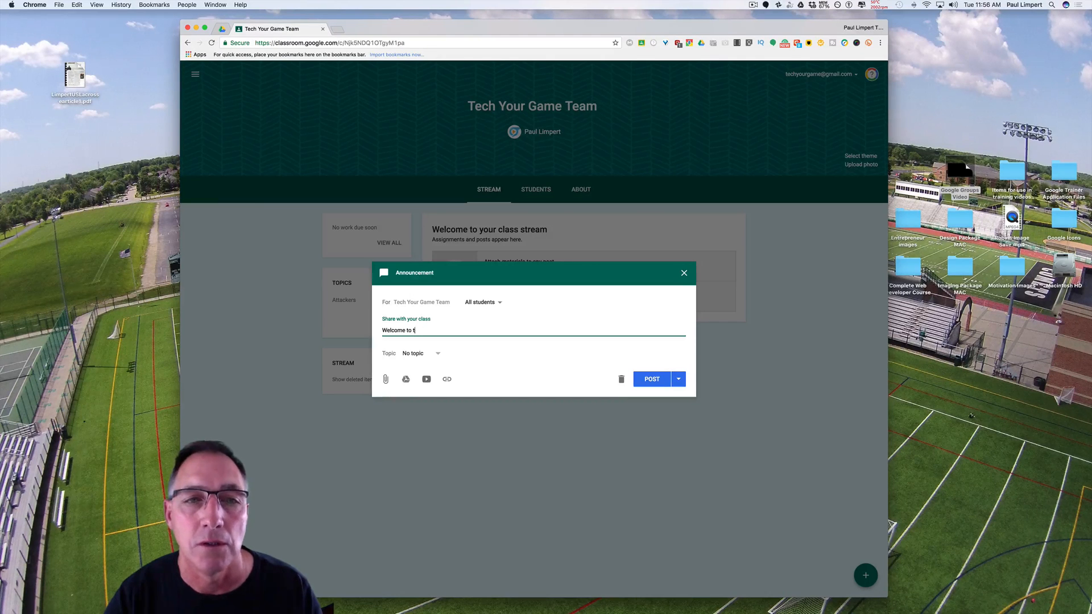
pyautogui.write('yhehe tech your')
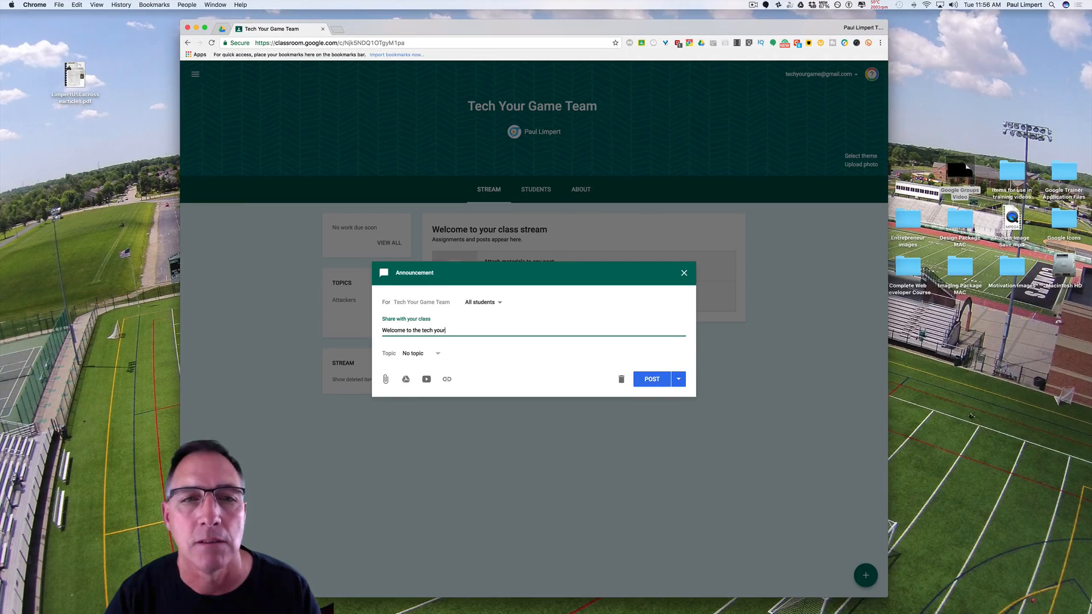
pyautogui.write(' game classroom!')
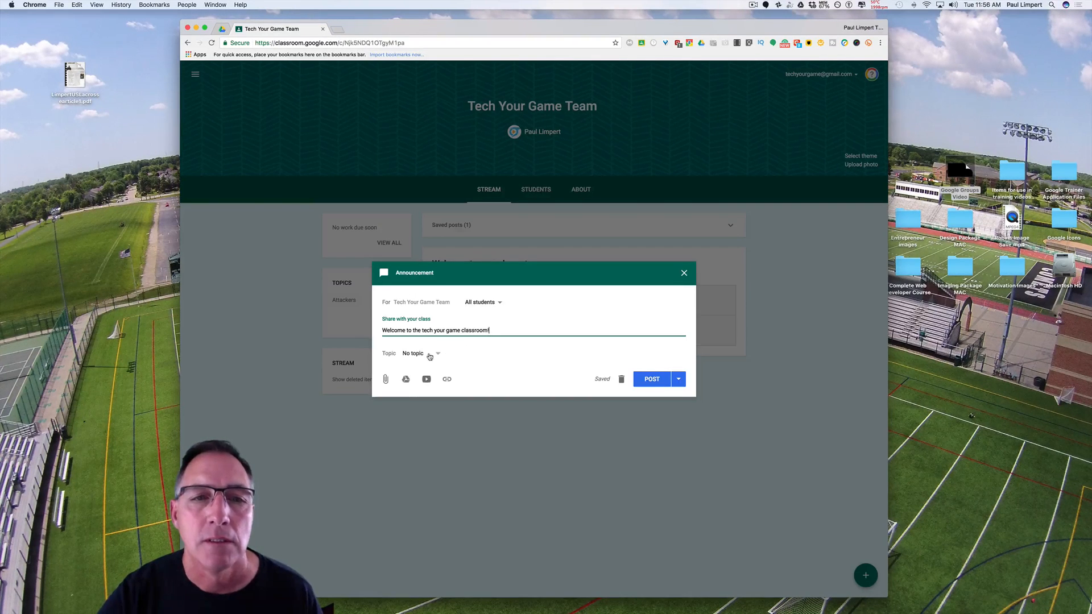
# Review the announcement's topic choices and assign it to the "Attackers" topic
pyautogui.click(430, 356)
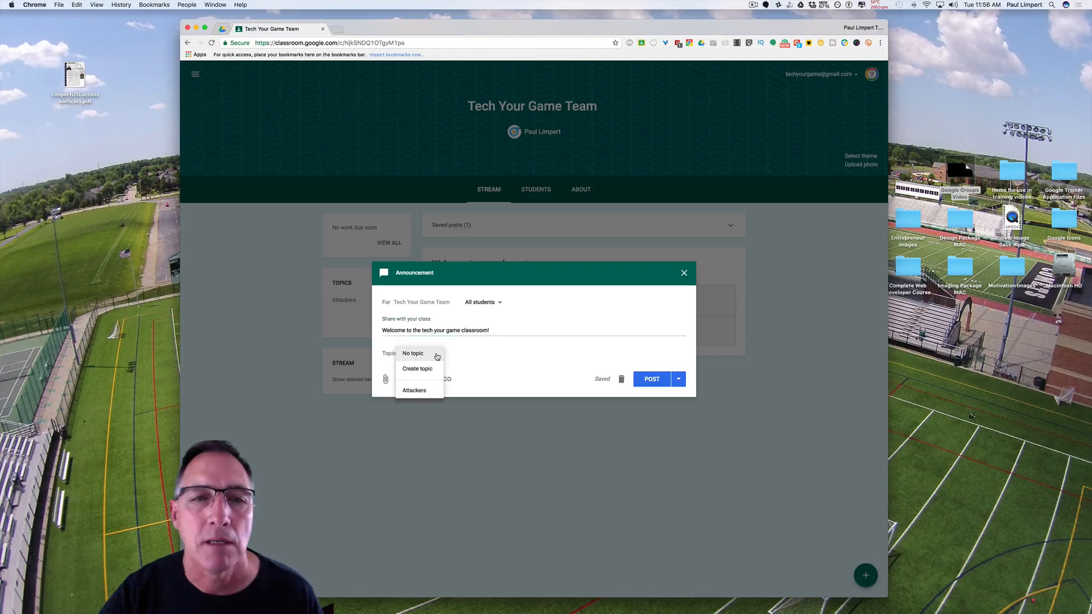
pyautogui.click(471, 345)
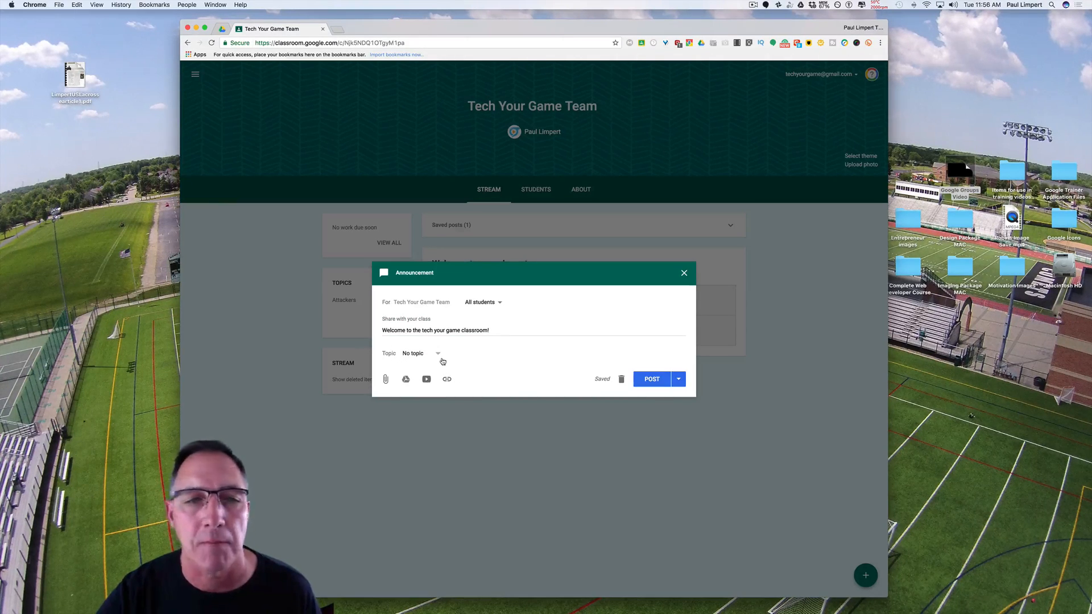
pyautogui.click(436, 354)
pyautogui.click(413, 390)
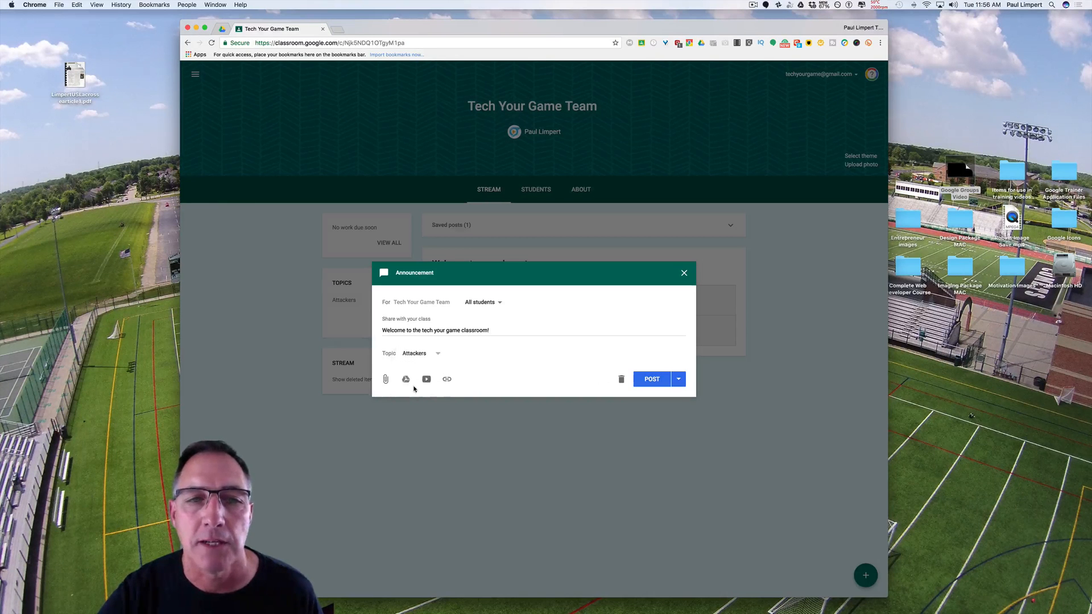
# Review the announcement's topic choices and change its topic to "No topic"
pyautogui.click(440, 355)
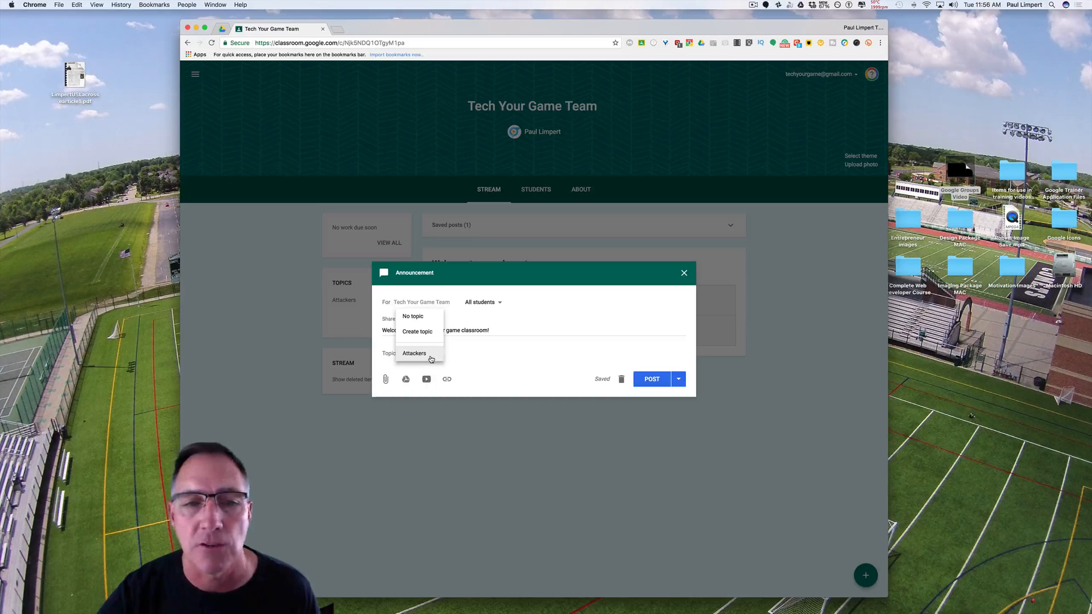
pyautogui.click(431, 357)
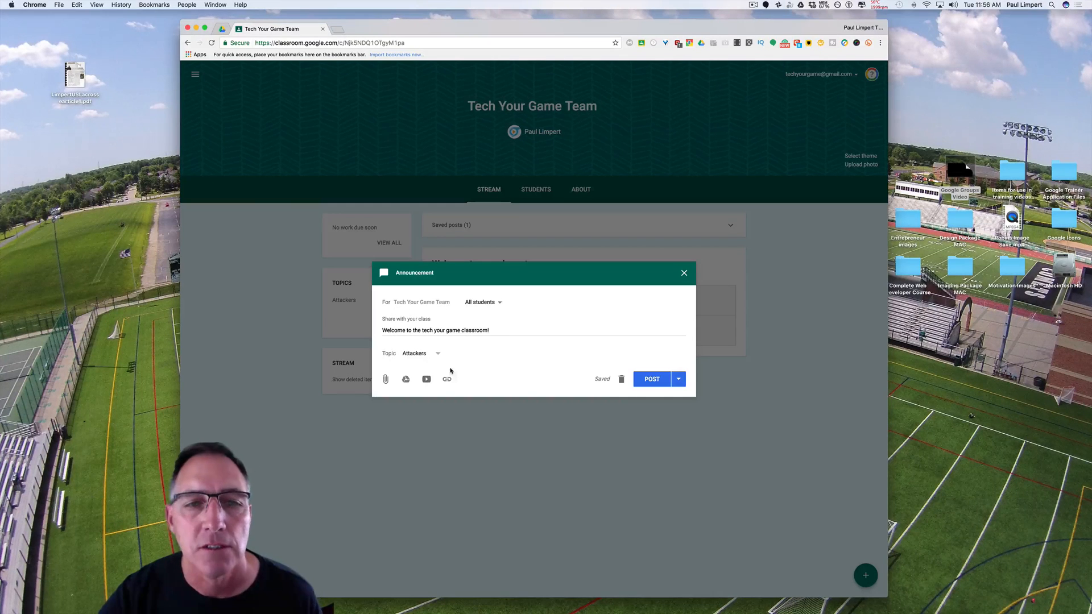
pyautogui.click(439, 355)
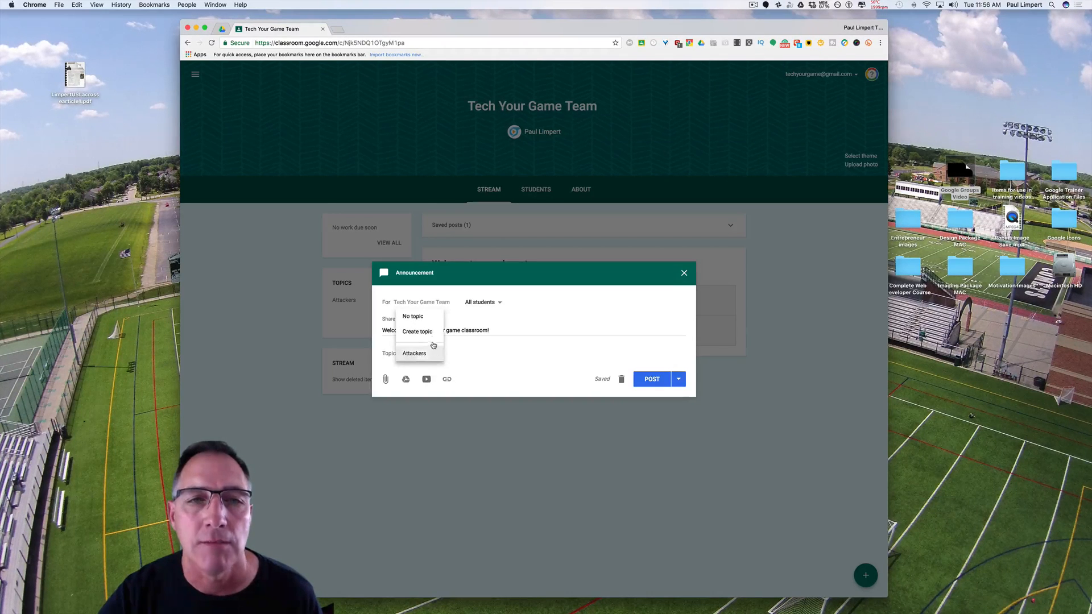
pyautogui.click(432, 318)
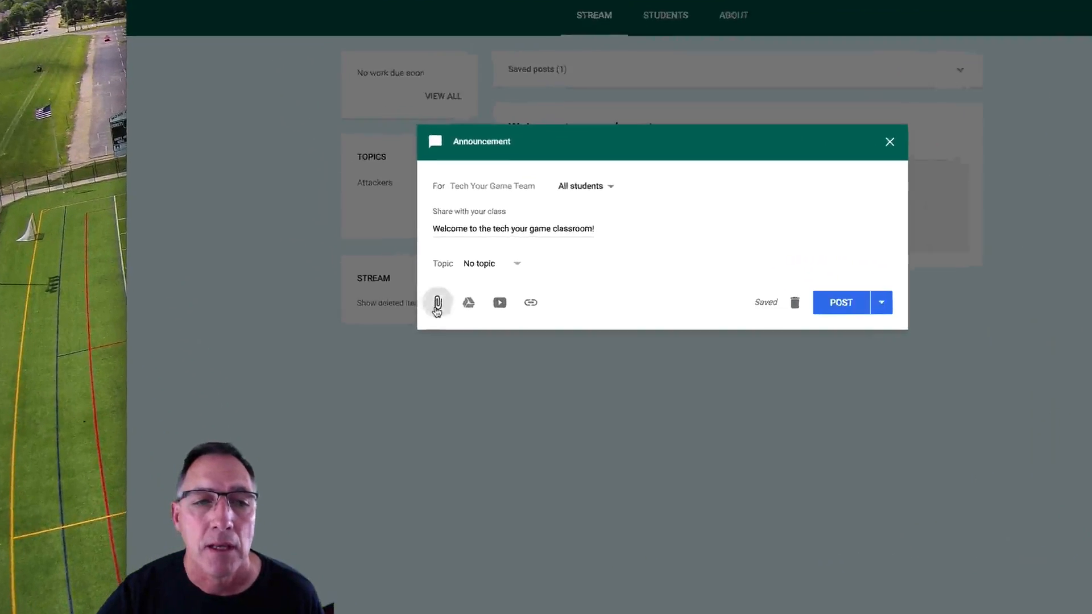
# Attach the "Passing and Shooting Quiz" Google Form from My Drive to the announcement
pyautogui.click(385, 380)
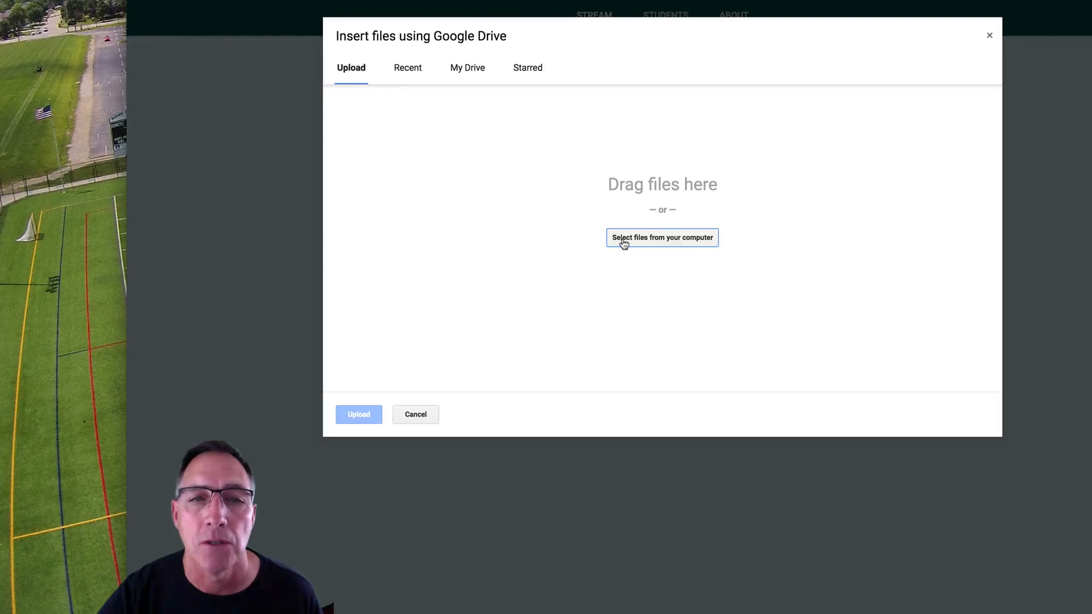
pyautogui.click(465, 71)
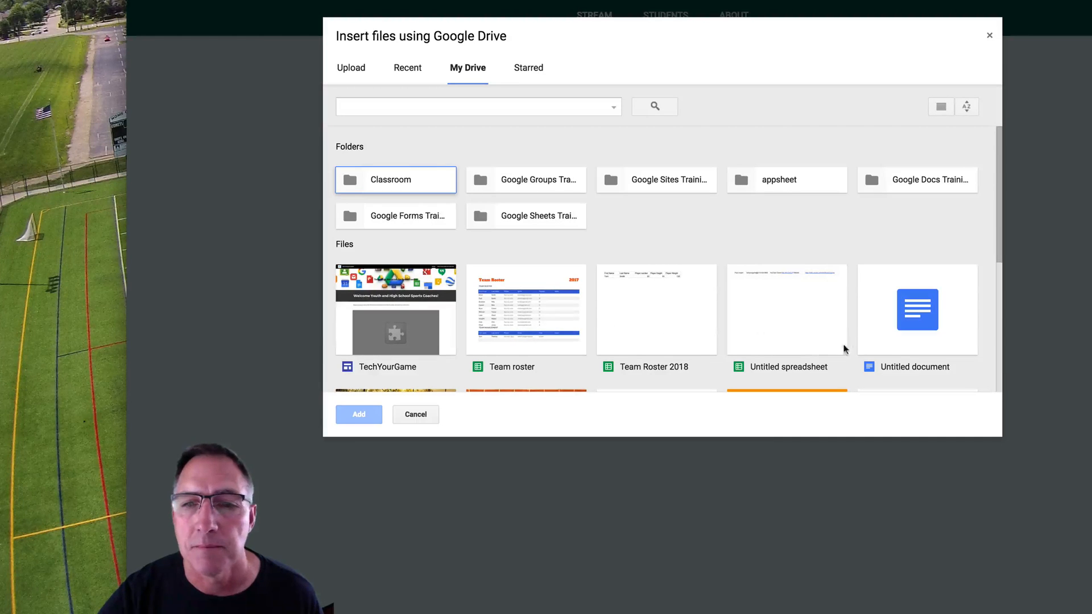
pyautogui.scroll(-4, 895, 336)
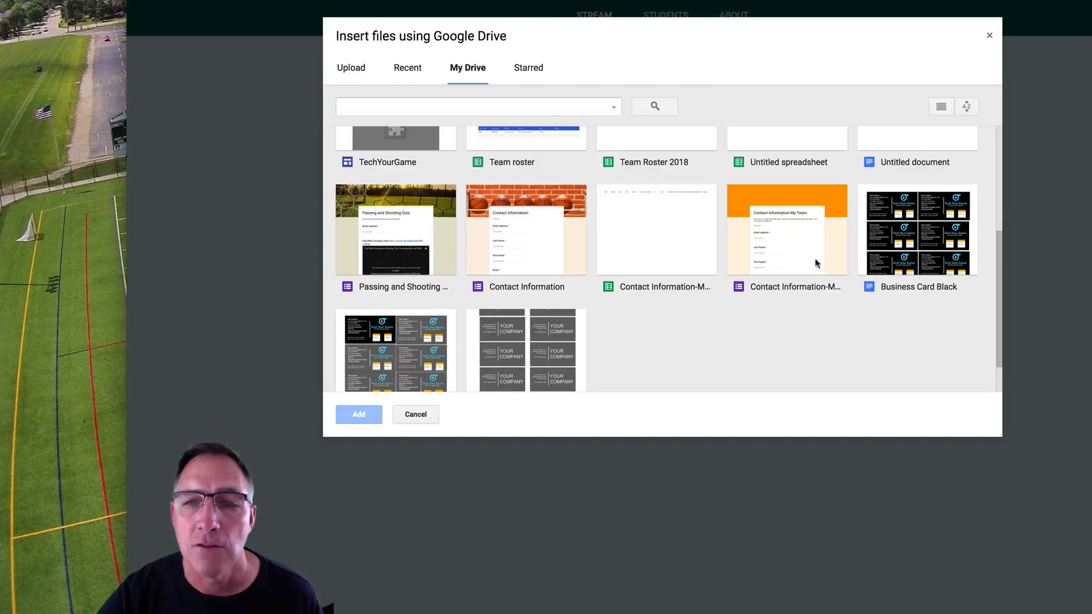
pyautogui.click(450, 244)
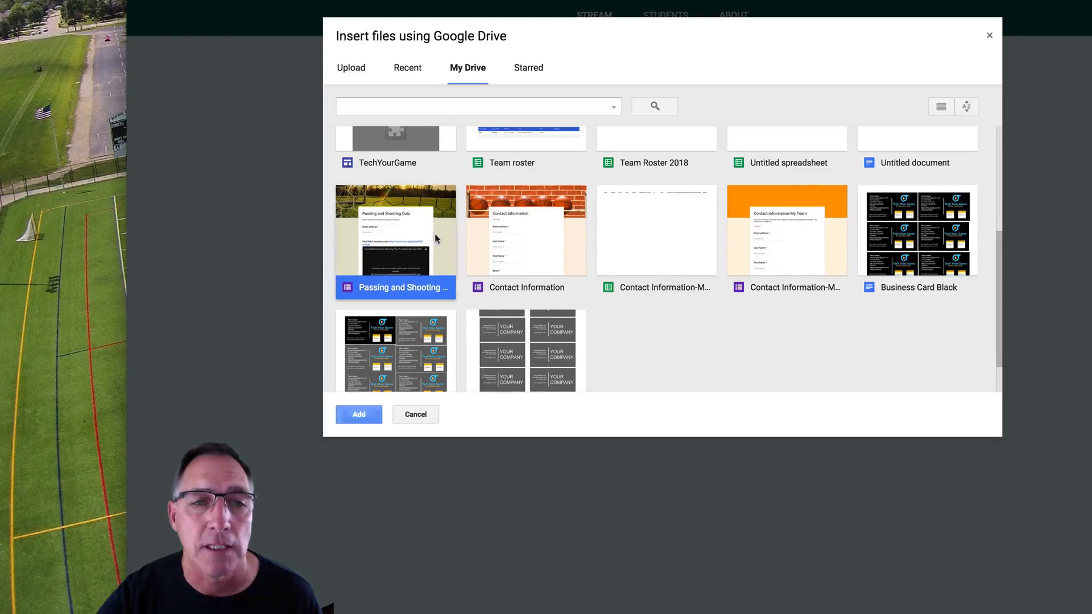
pyautogui.click(348, 411)
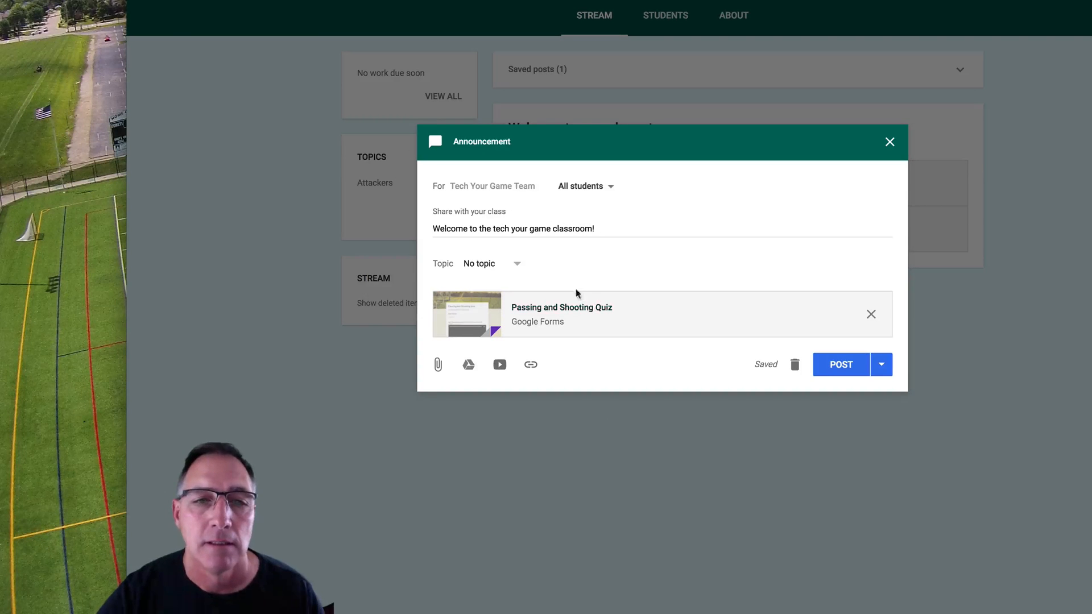
# Search YouTube for "lacrosse shooting" and attach the "Lacrosse Shooting Errors" video to the announcement
pyautogui.click(499, 364)
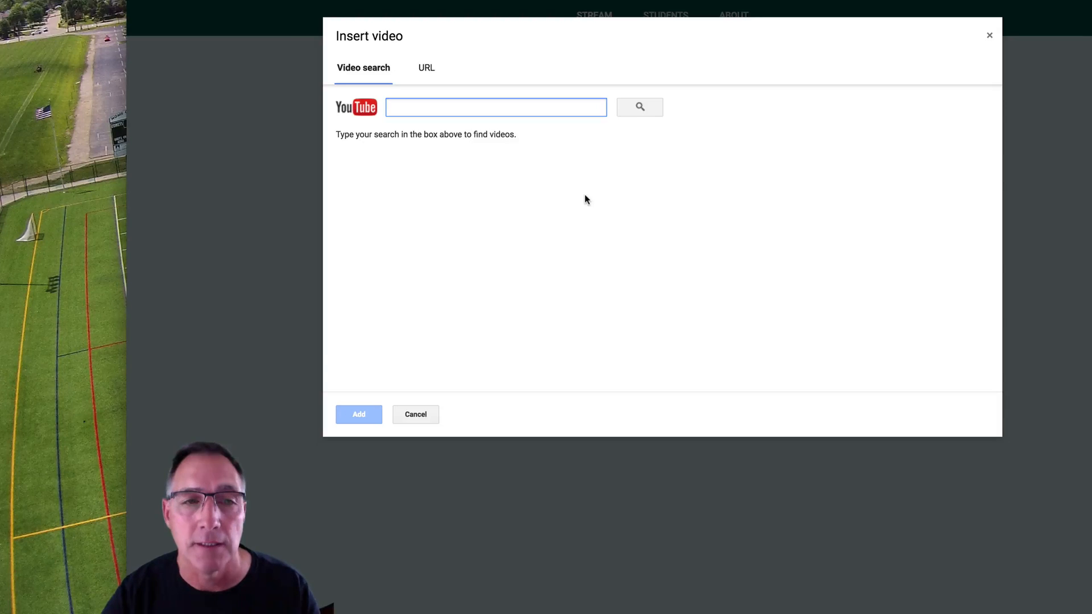
pyautogui.write('lac')
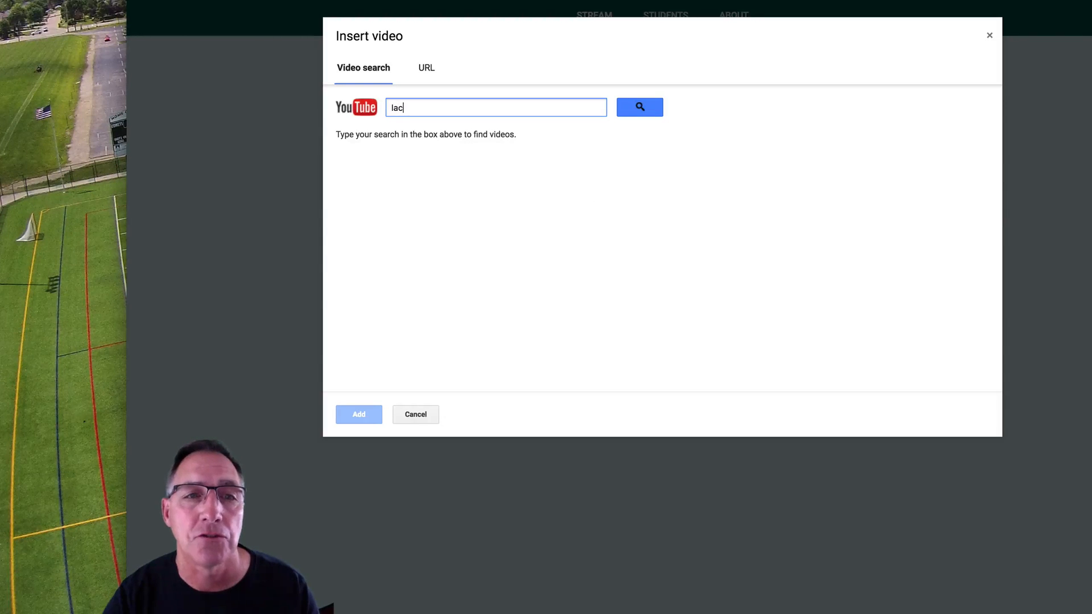
pyautogui.write('rosse s')
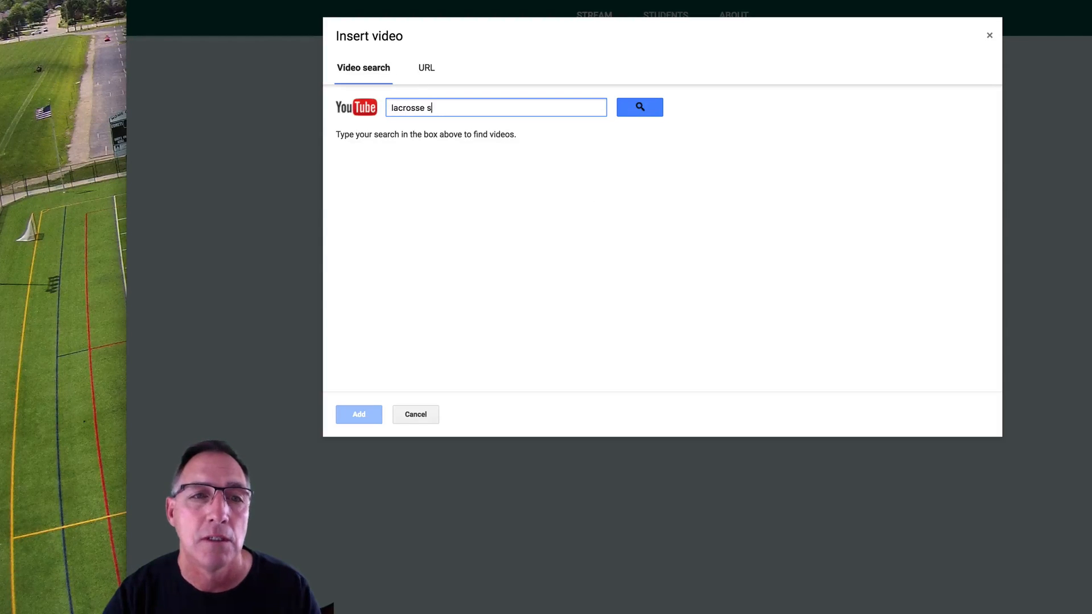
pyautogui.write('hooting')
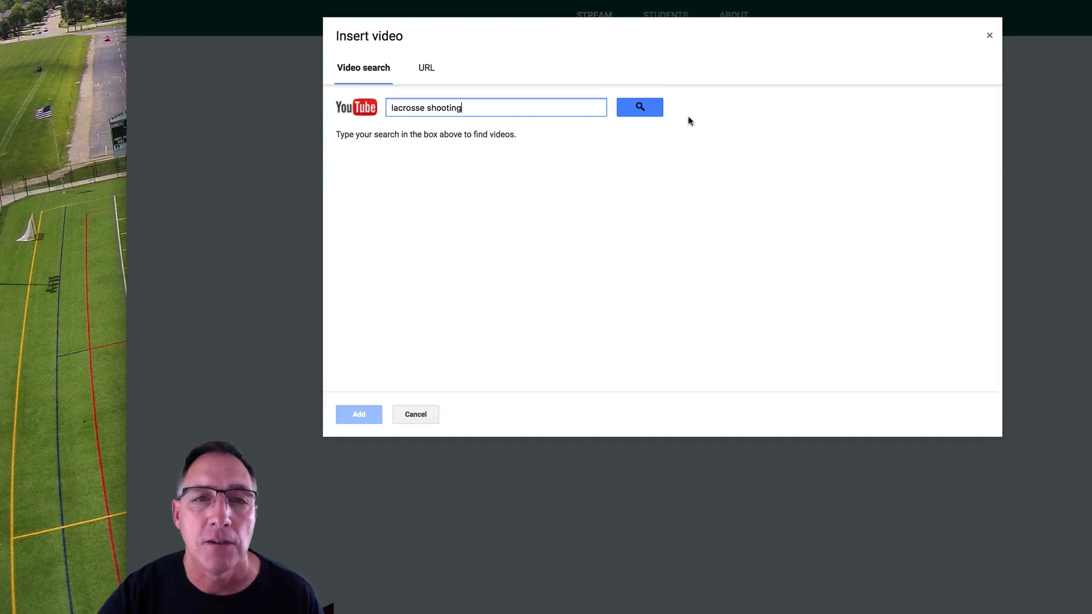
pyautogui.click(644, 110)
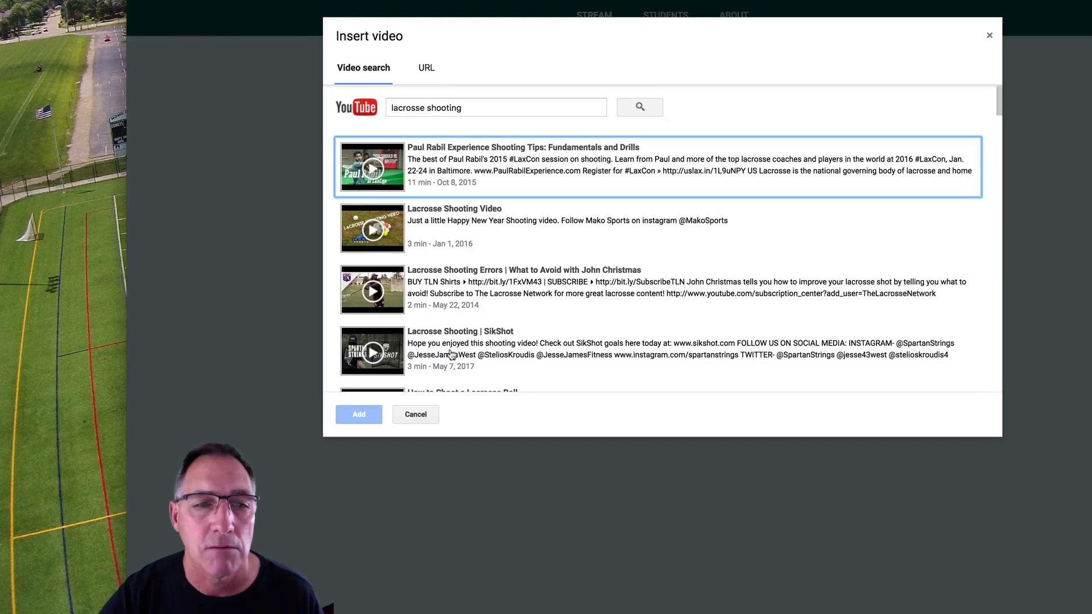
pyautogui.click(456, 291)
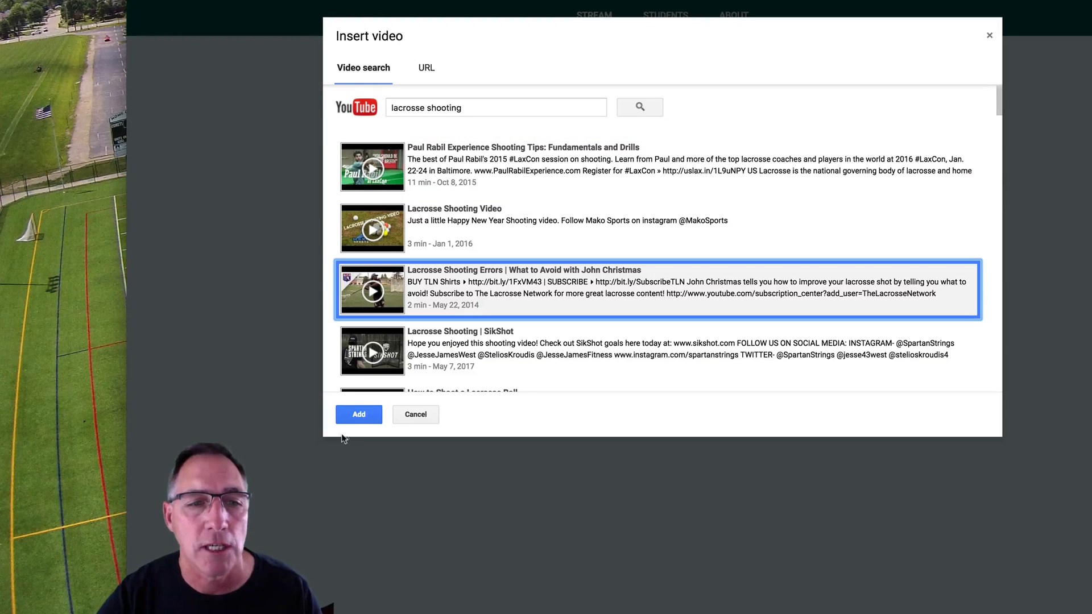
pyautogui.click(354, 417)
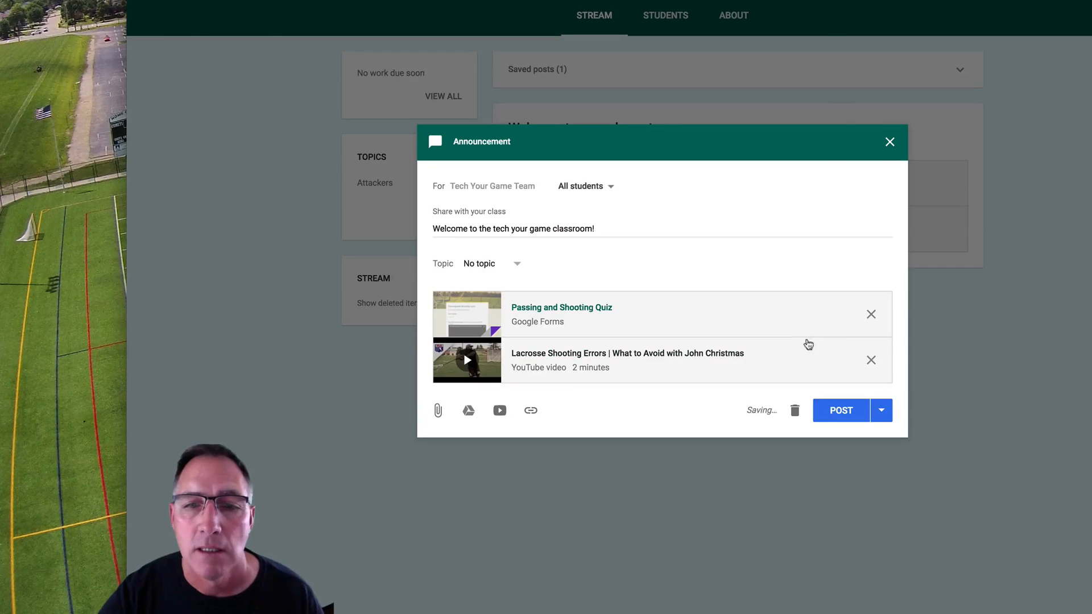
# Add "Please complete form and view the video" to the end of the announcement message and post it to the class
pyautogui.click(604, 231)
pyautogui.write('Please ')
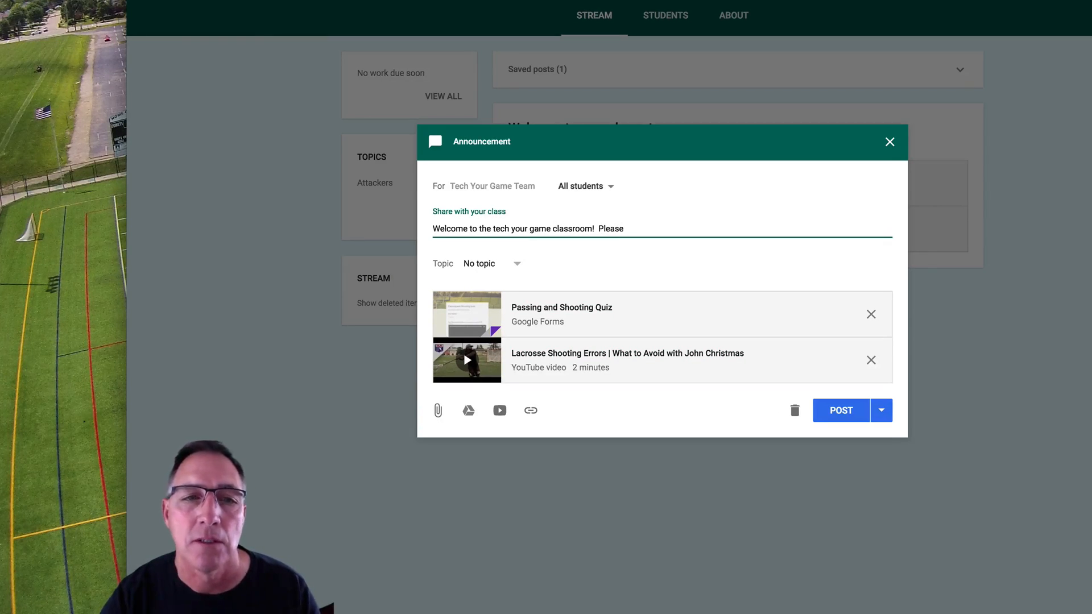
pyautogui.write('complet')
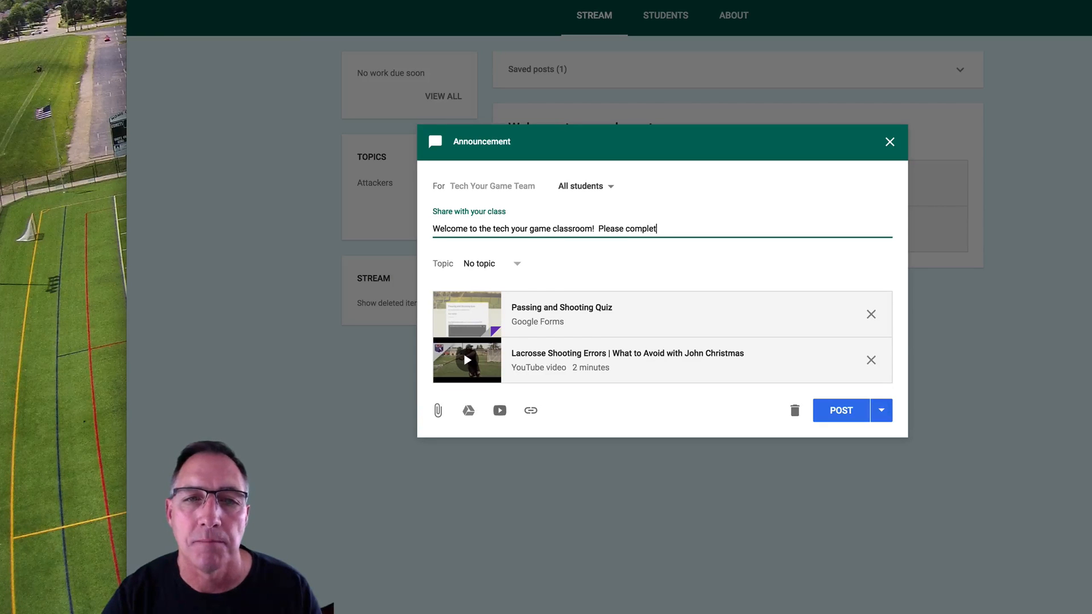
pyautogui.write('e form and ')
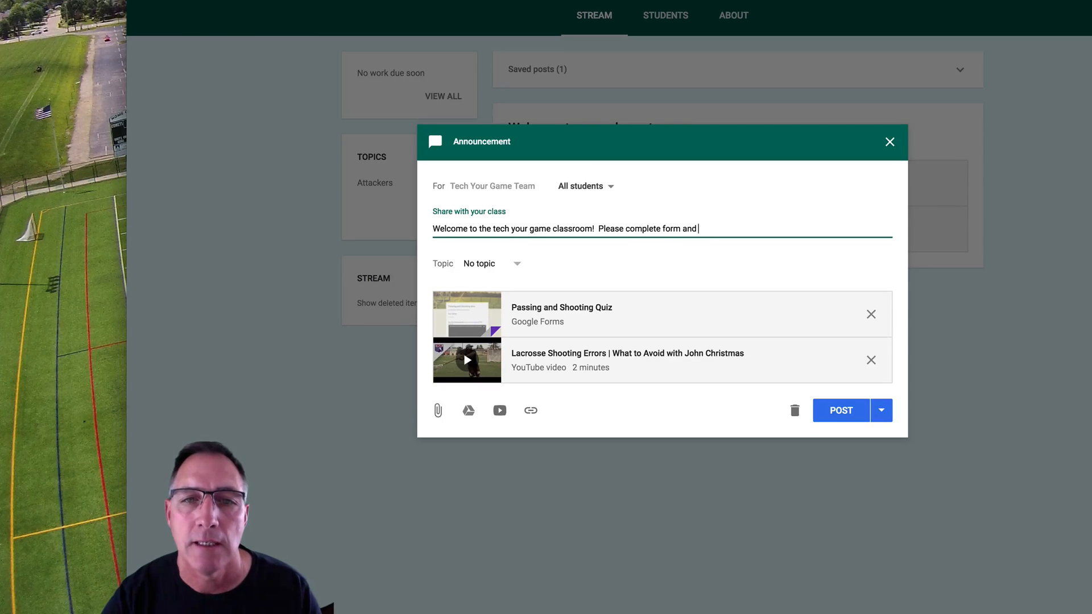
pyautogui.write('view the vi')
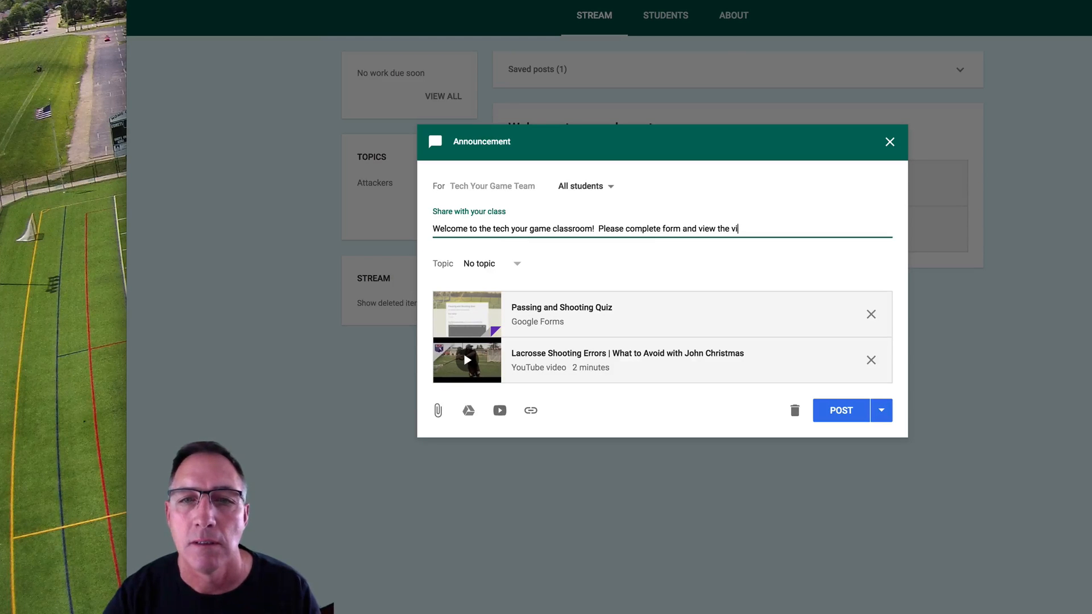
pyautogui.write('eideo')
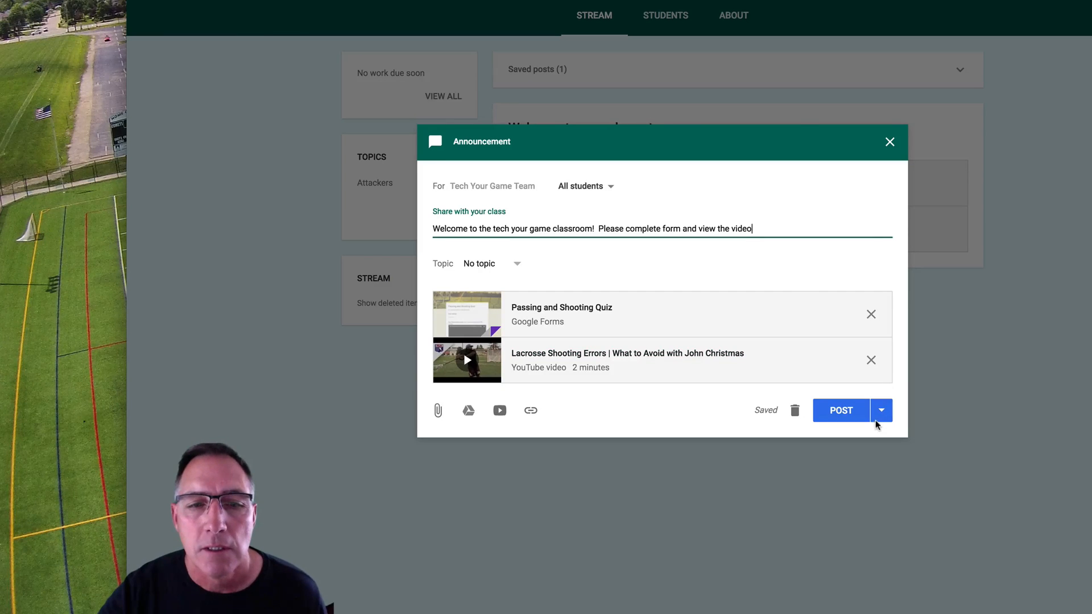
pyautogui.click(848, 412)
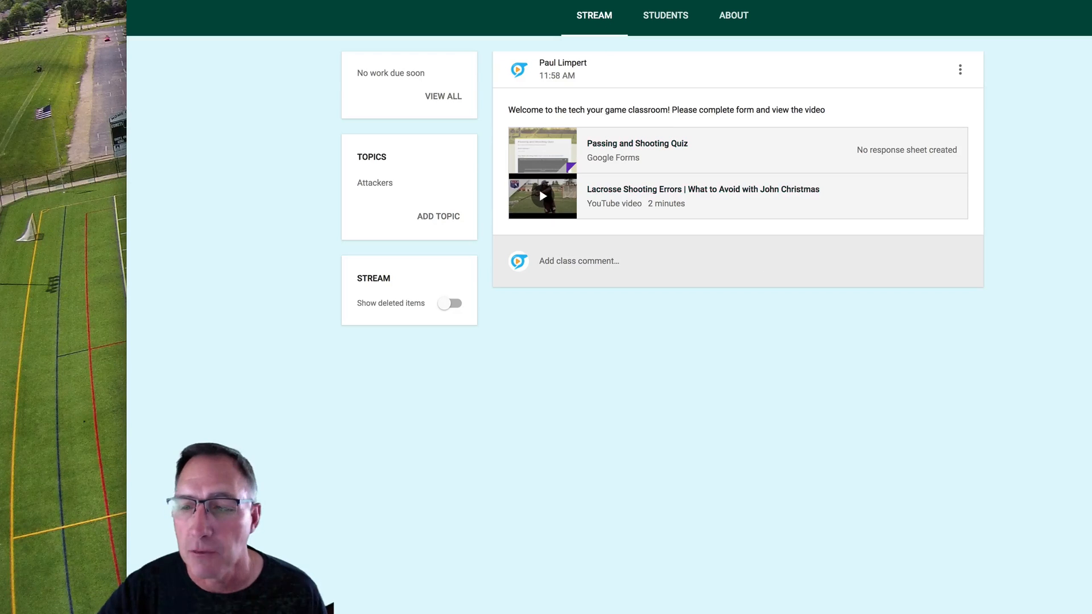
# Create a new assignment titled "shooting skills form" with the instructions "Please complete the form"
pyautogui.moveTo(1091, 600)
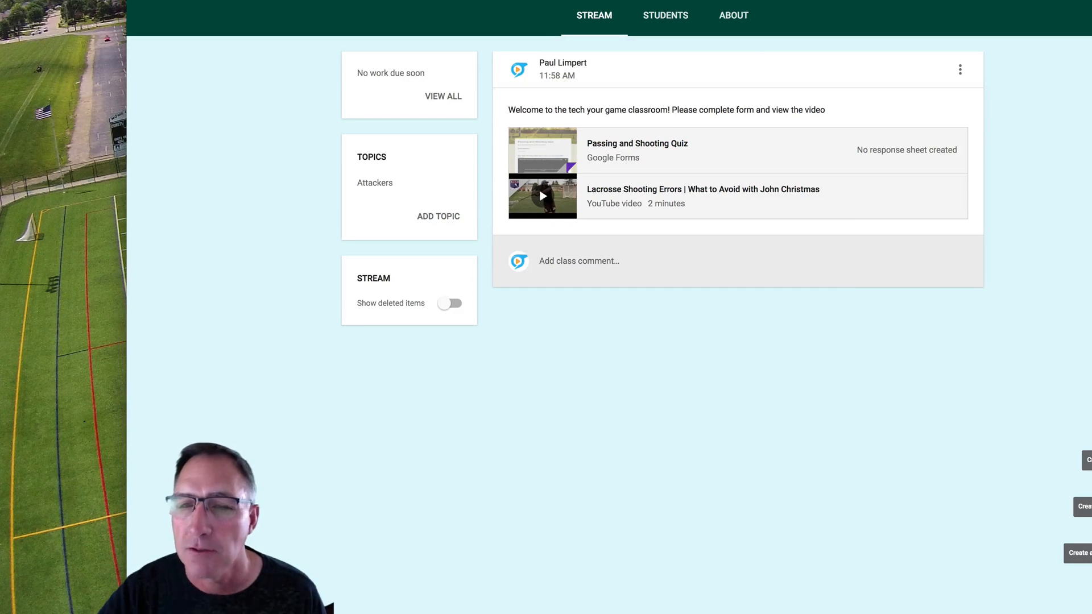
pyautogui.click(1090, 506)
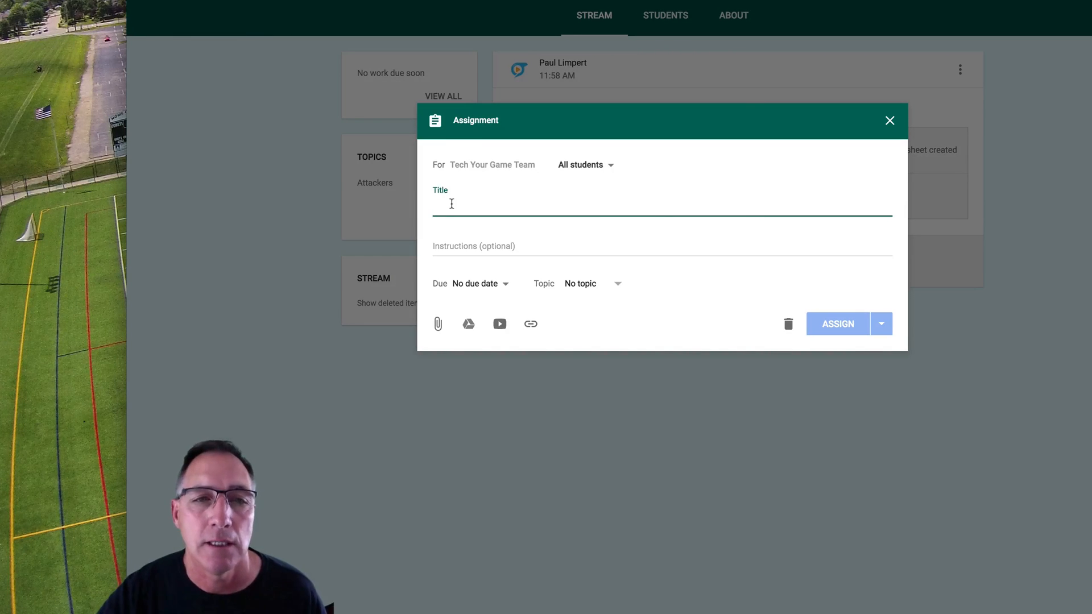
pyautogui.write('shooting ')
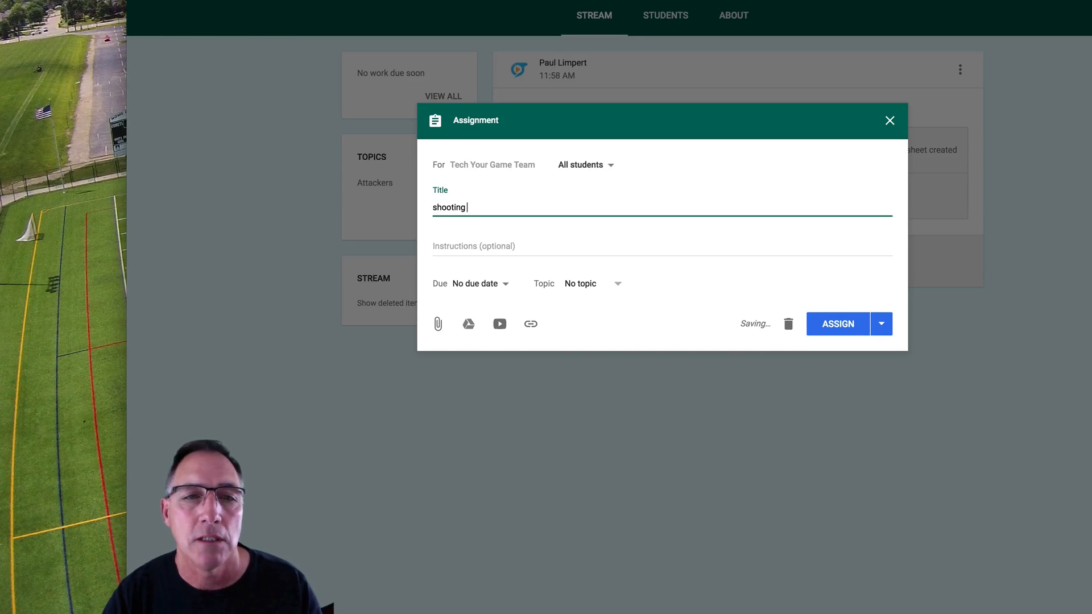
pyautogui.write('skills ')
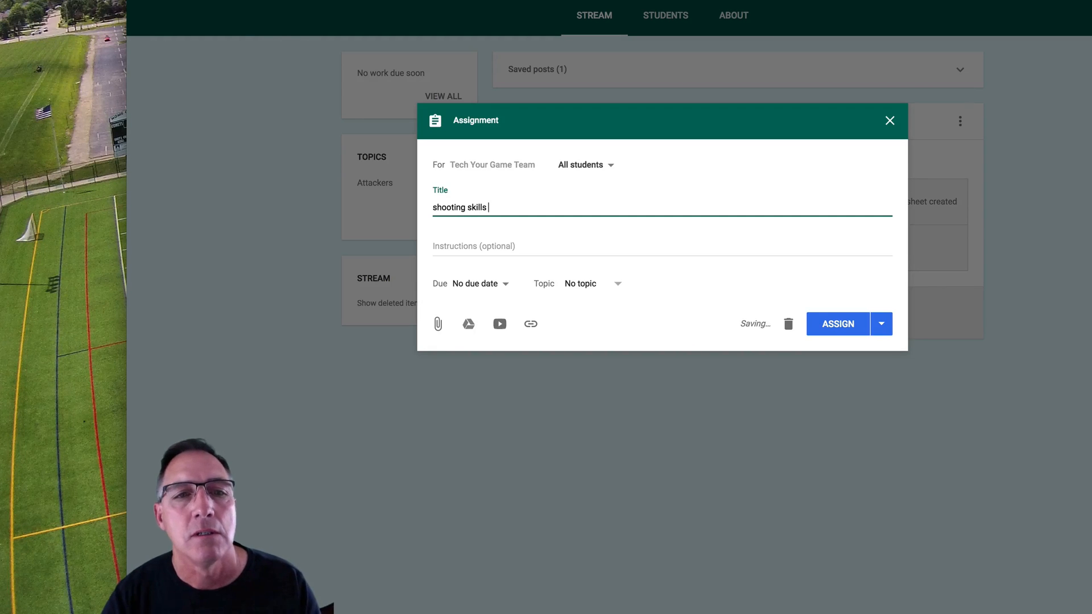
pyautogui.write('form')
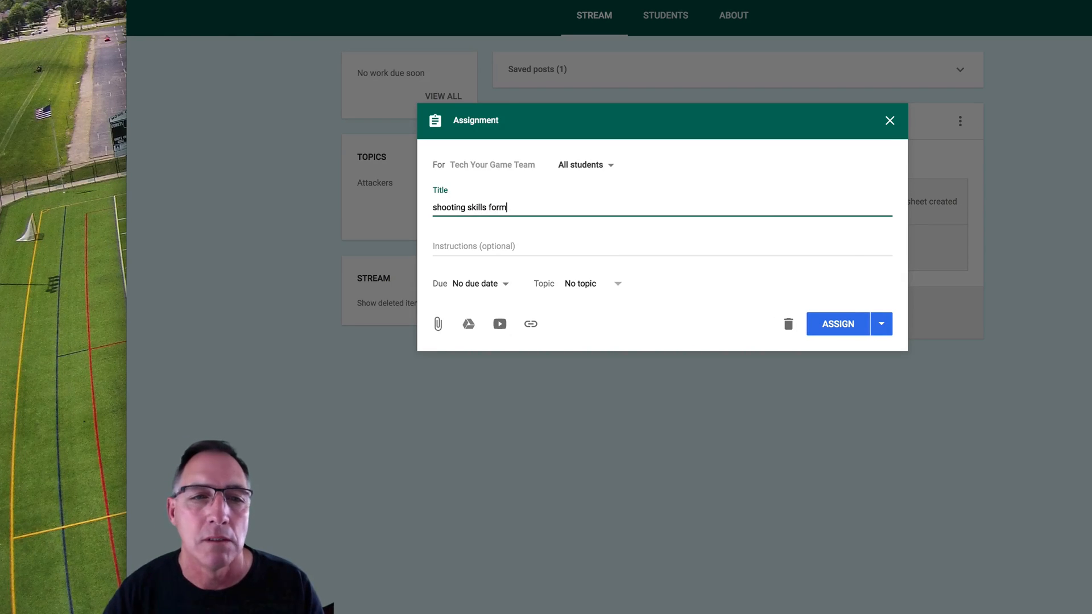
pyautogui.press('Tab')
pyautogui.write('Please c')
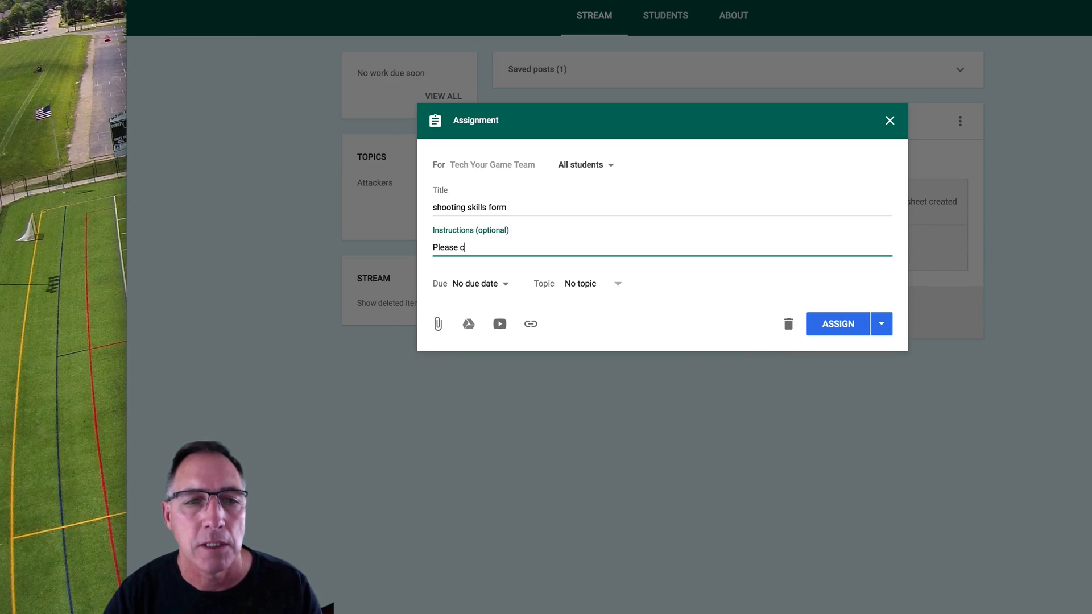
pyautogui.write('omplete the form')
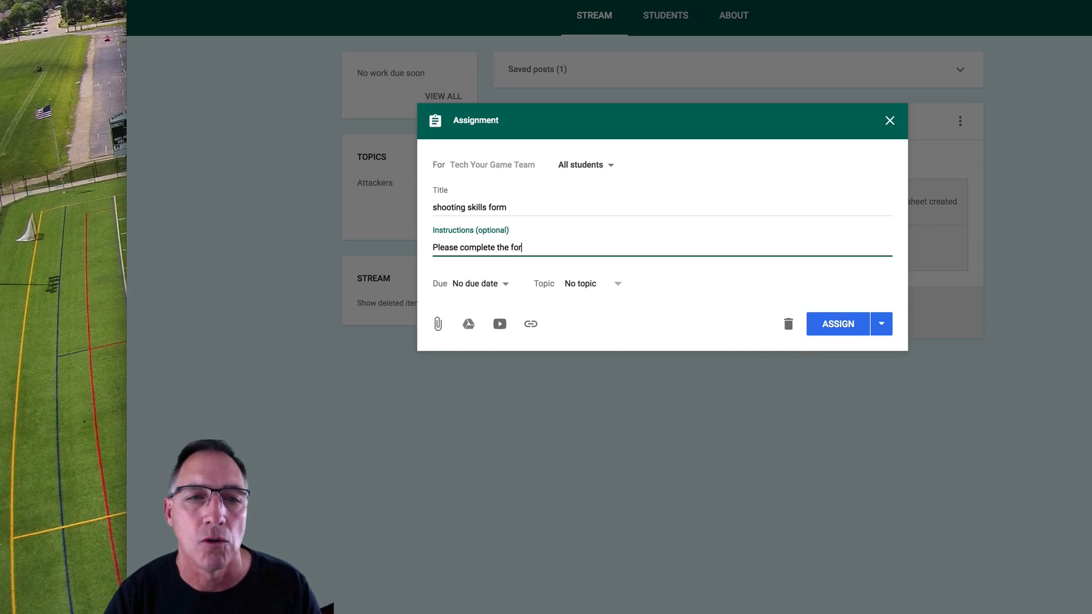
# Set the assignment's due date to Aug 4, 2017 at 11:59 PM and its topic to "Attackers"
pyautogui.click(500, 284)
pyautogui.click(576, 329)
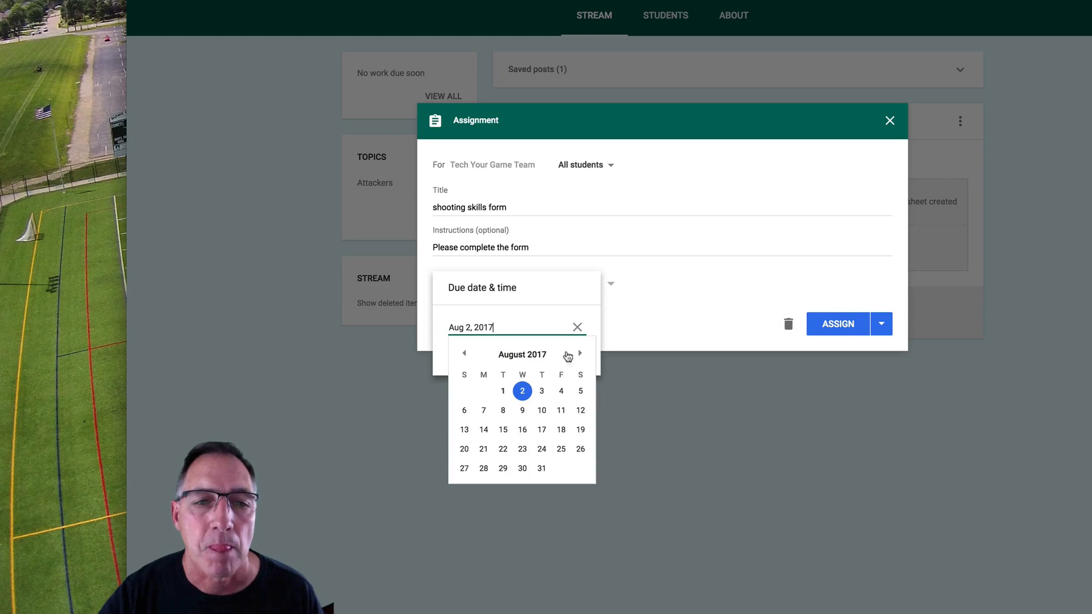
pyautogui.click(561, 392)
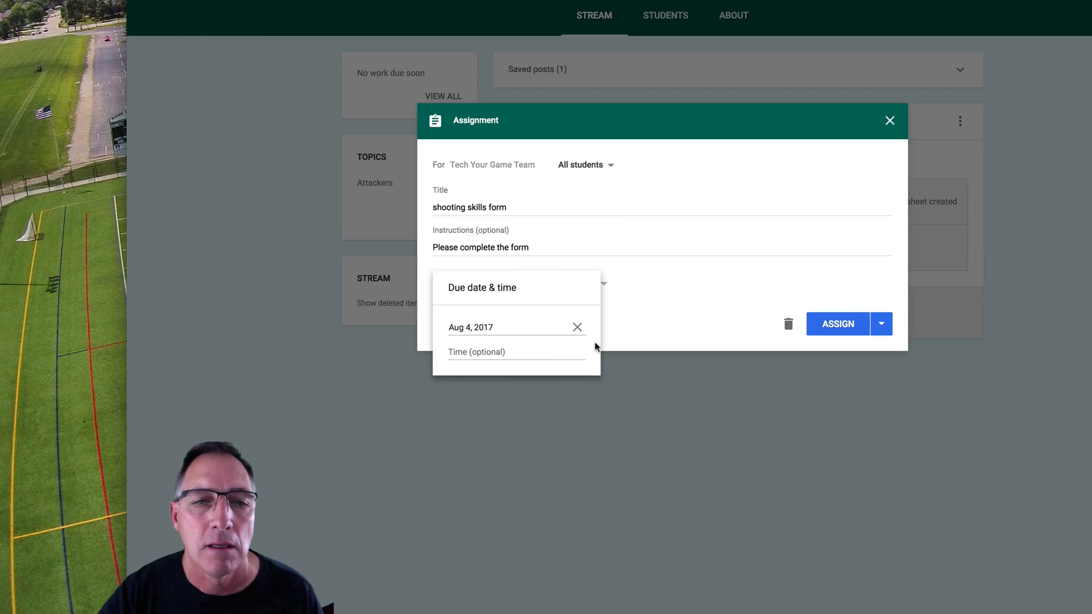
pyautogui.click(514, 357)
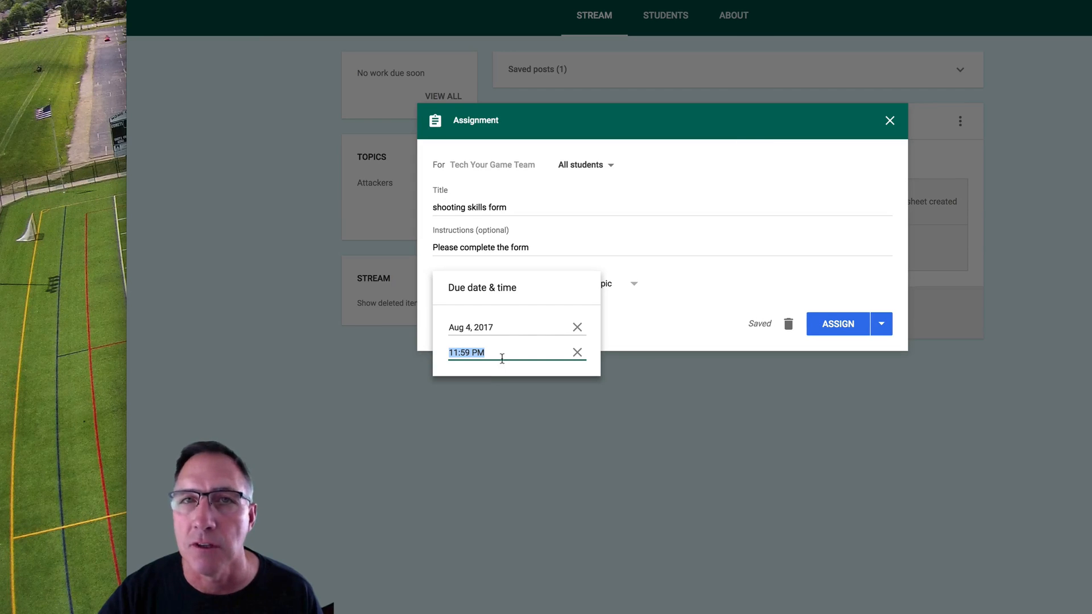
pyautogui.click(677, 305)
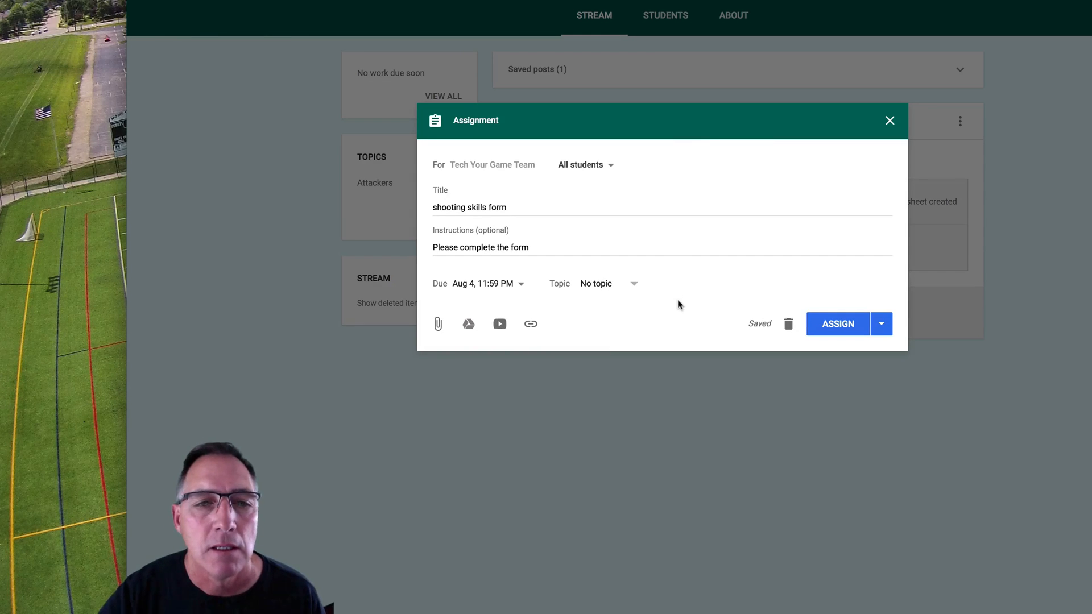
pyautogui.click(605, 284)
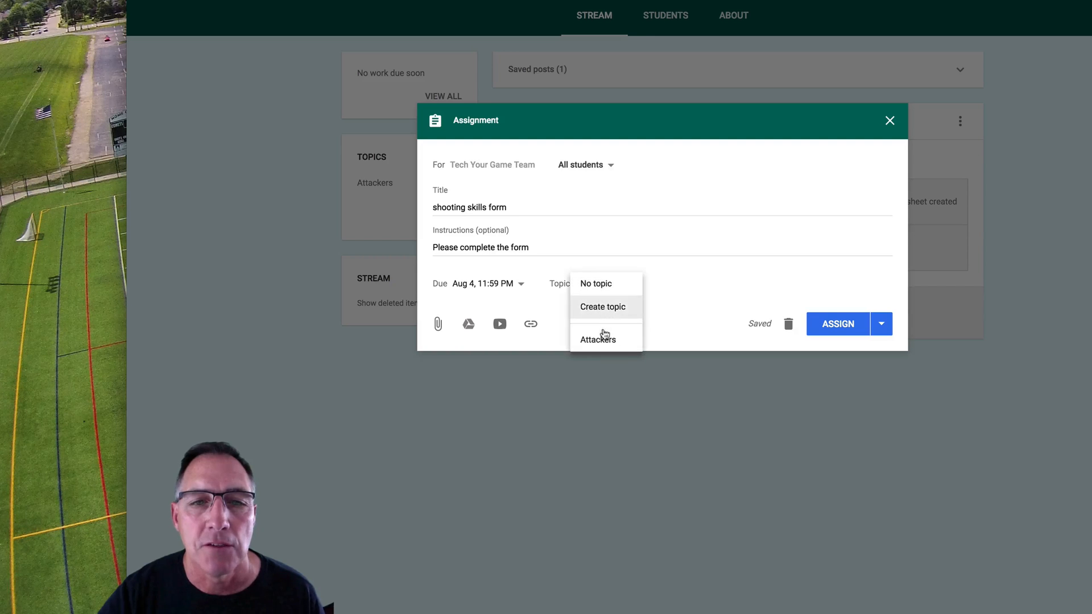
pyautogui.click(600, 338)
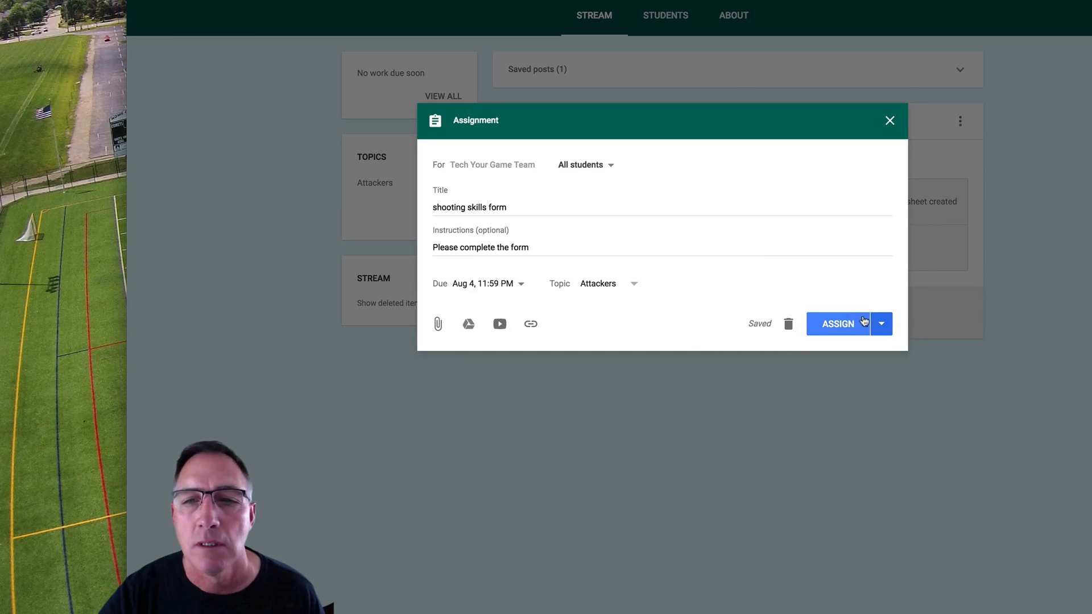
# Assign the "shooting skills form" assignment to all students immediately
pyautogui.click(881, 324)
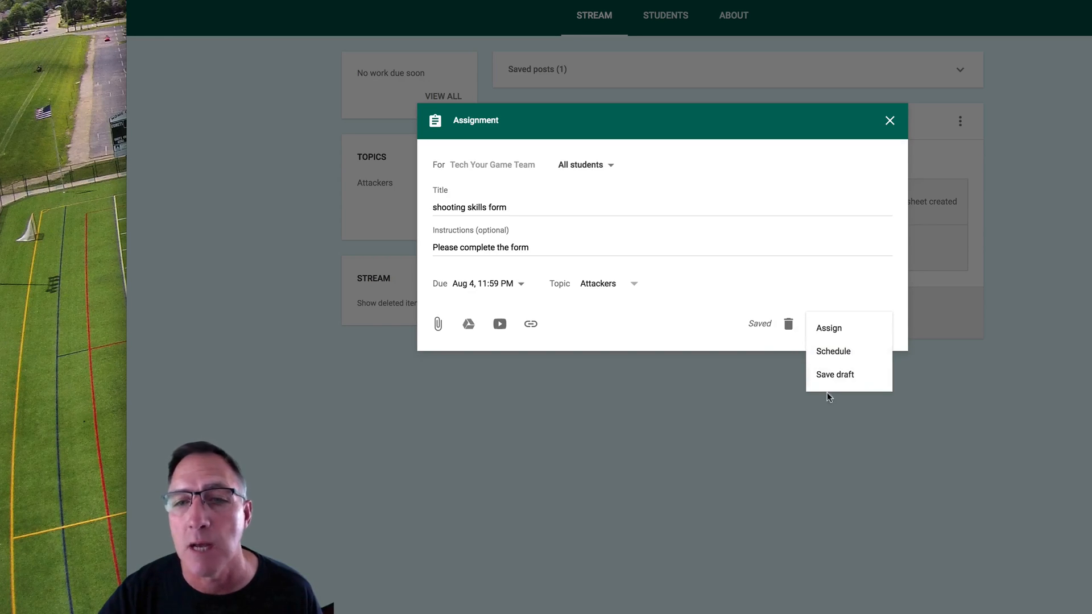
pyautogui.click(848, 331)
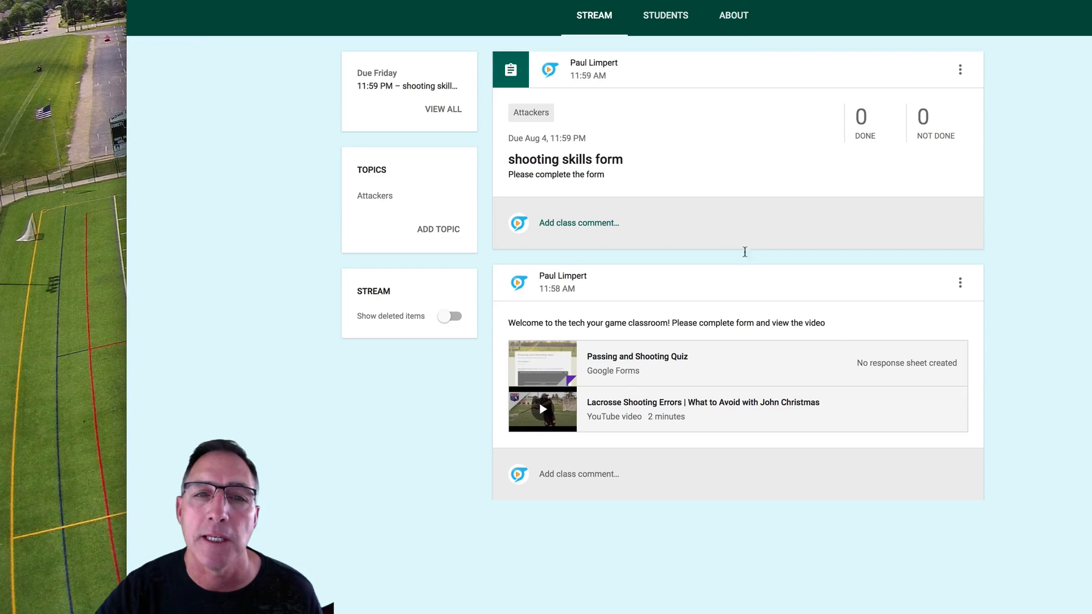
pyautogui.click(545, 164)
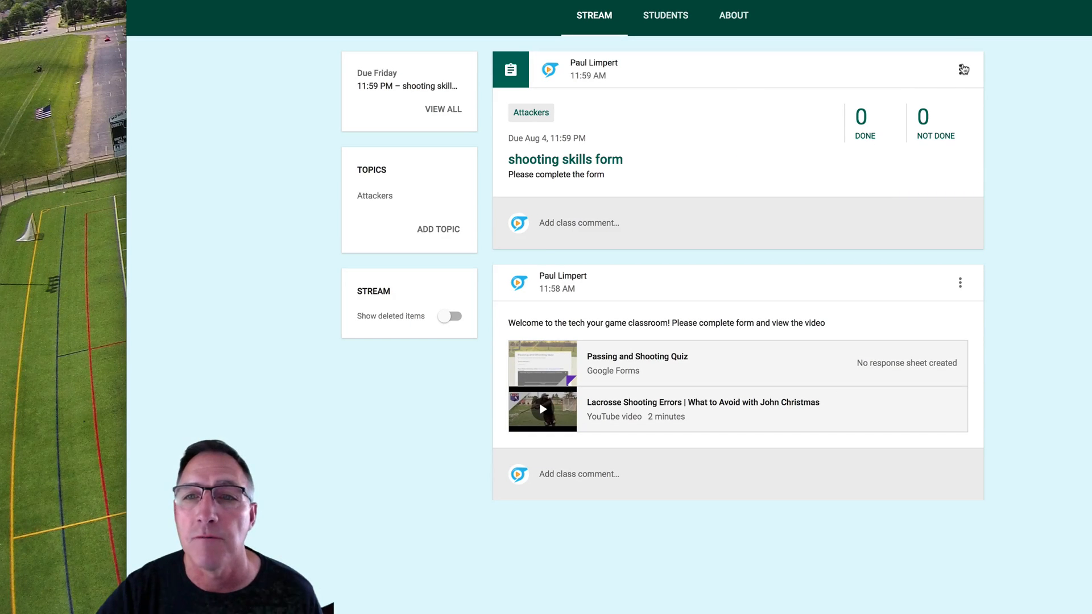
# Edit the posted "shooting skills form" assignment to attach the "Passing and Shooting Quiz" form from Google Drive, and save it
pyautogui.click(960, 69)
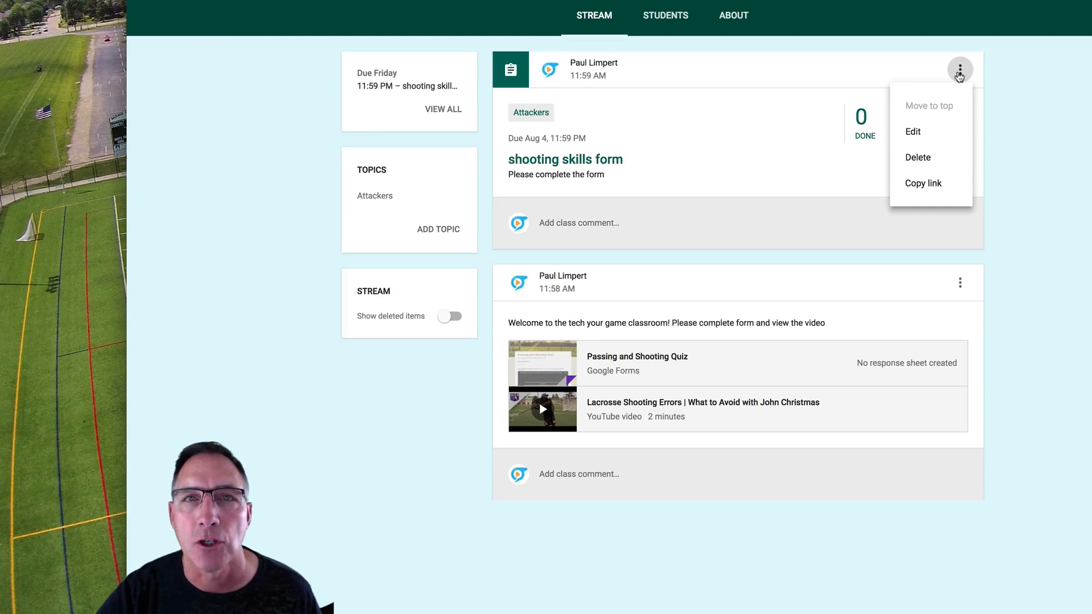
pyautogui.click(913, 133)
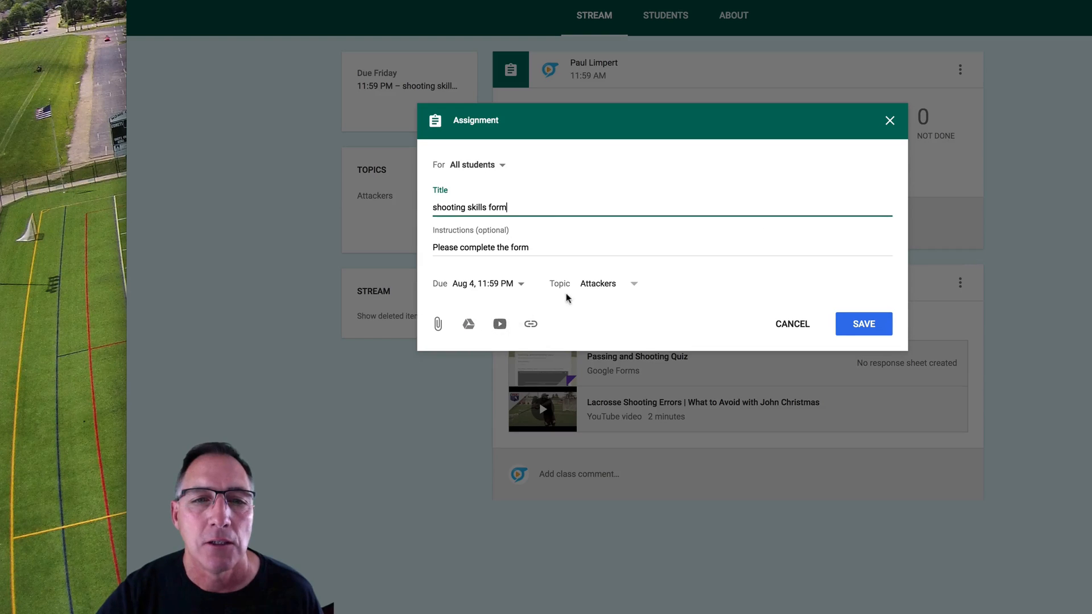
pyautogui.click(468, 325)
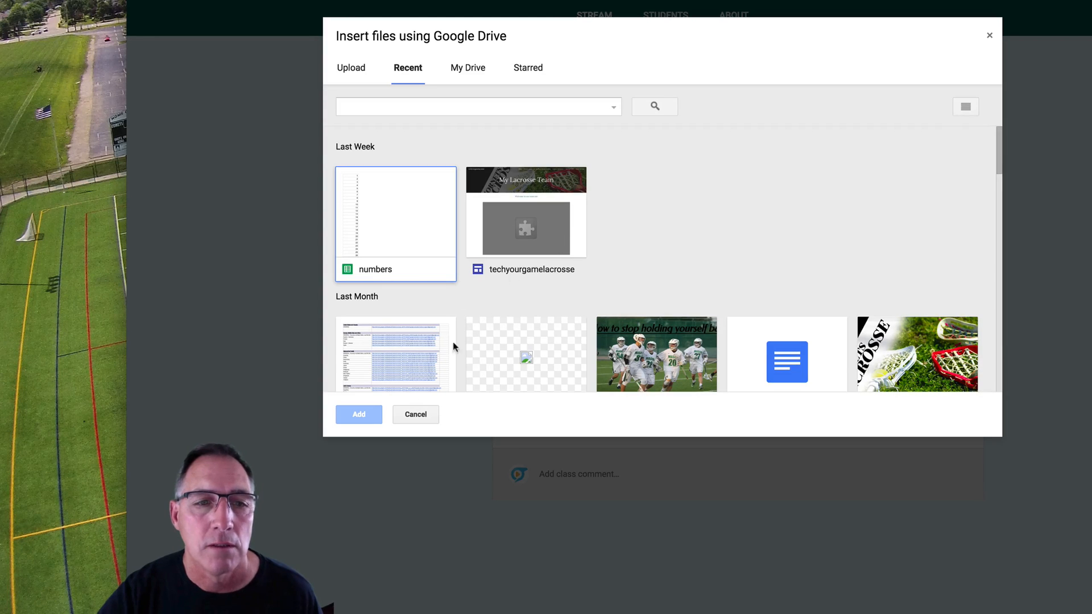
pyautogui.scroll(-10, 478, 355)
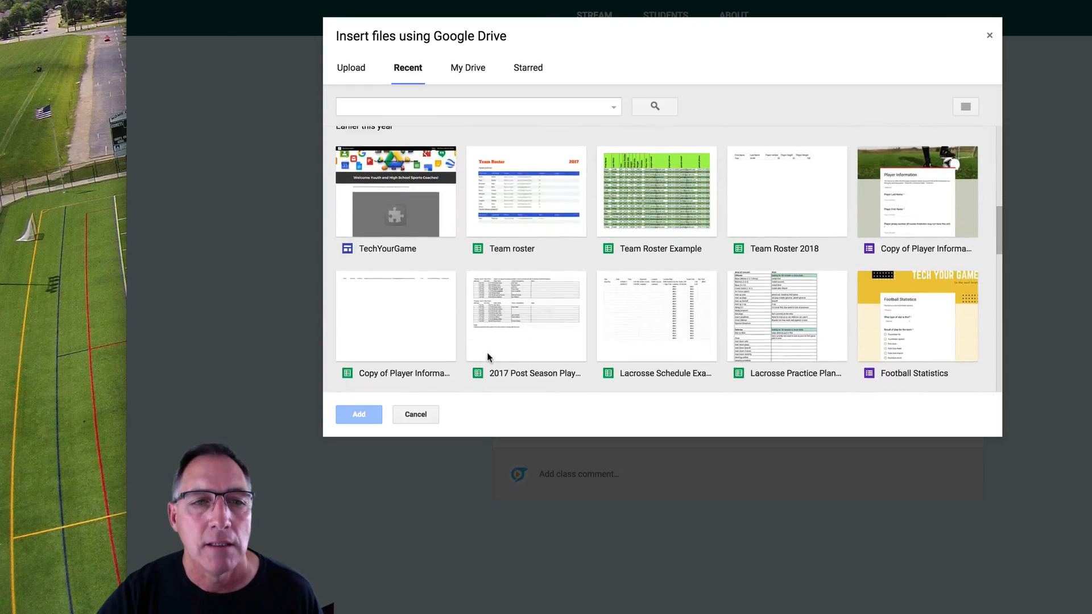
pyautogui.scroll(-5, 488, 357)
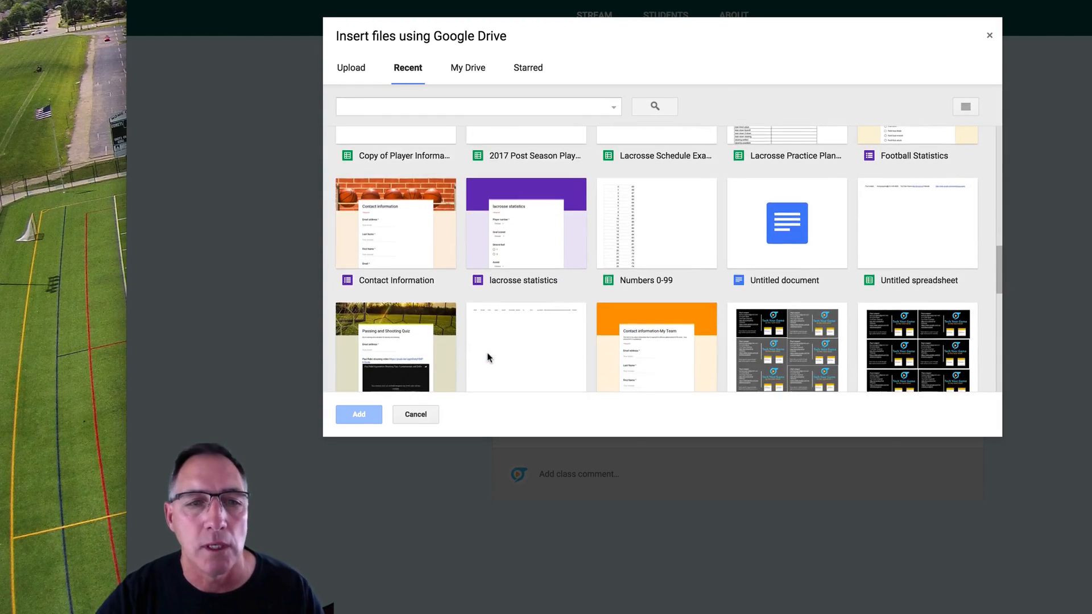
pyautogui.scroll(-2, 487, 357)
pyautogui.click(420, 280)
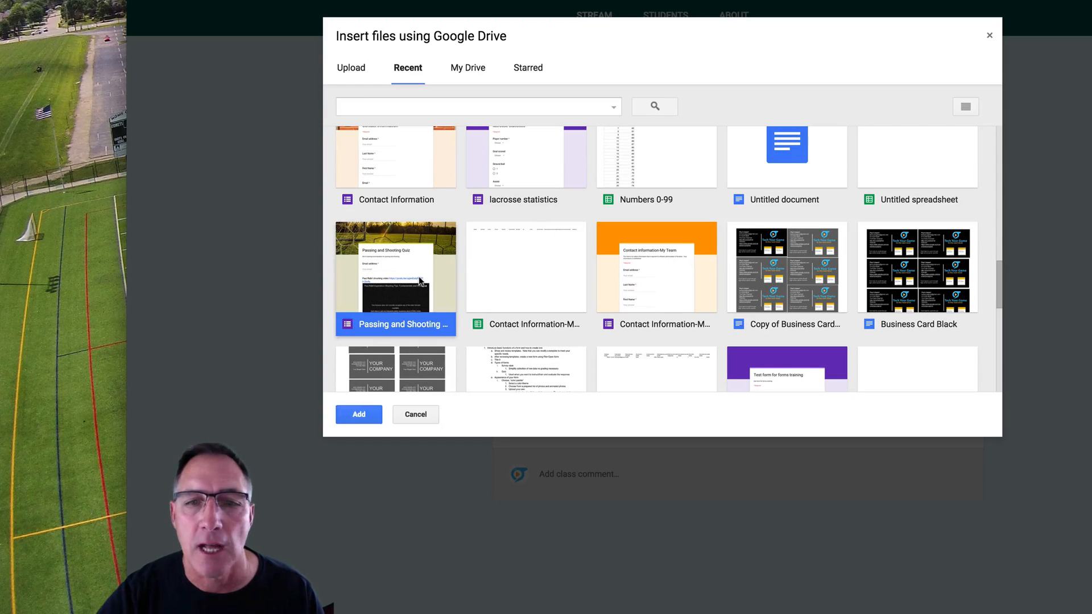
pyautogui.click(375, 413)
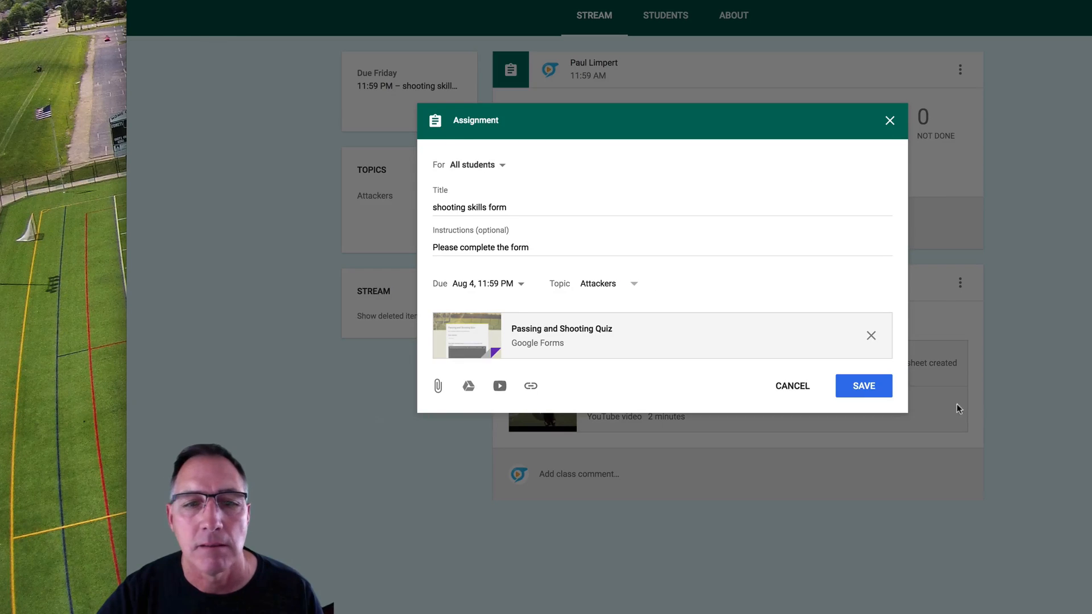
pyautogui.click(863, 386)
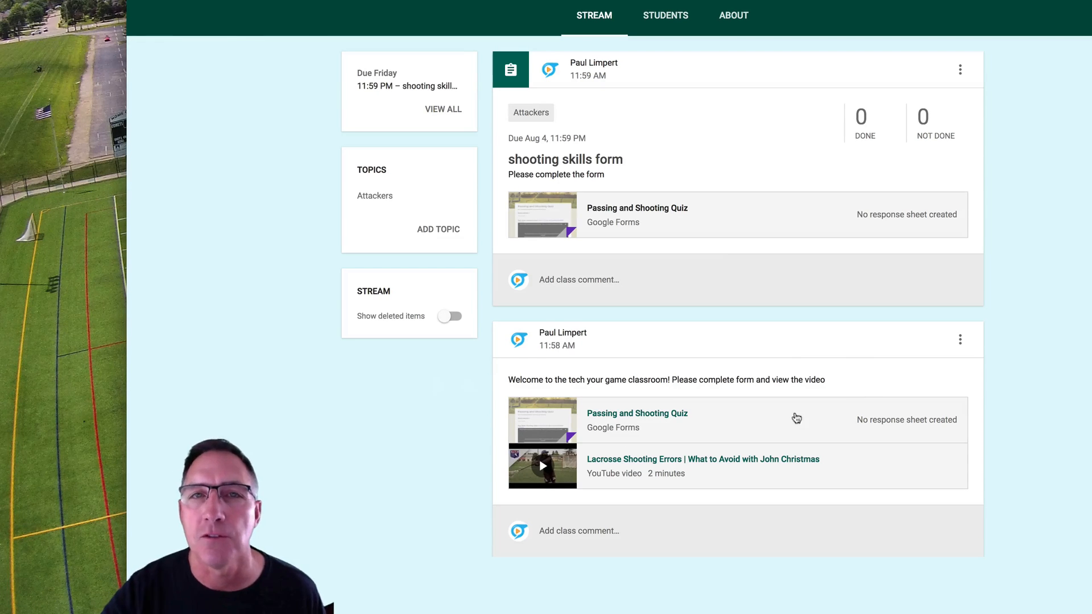
pyautogui.click(959, 69)
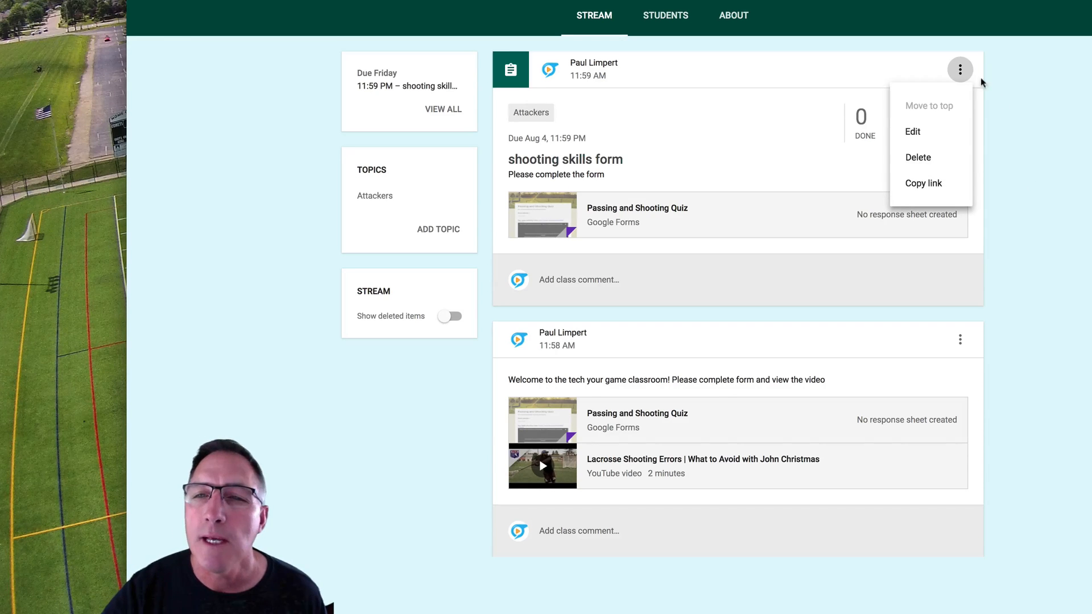
pyautogui.click(966, 72)
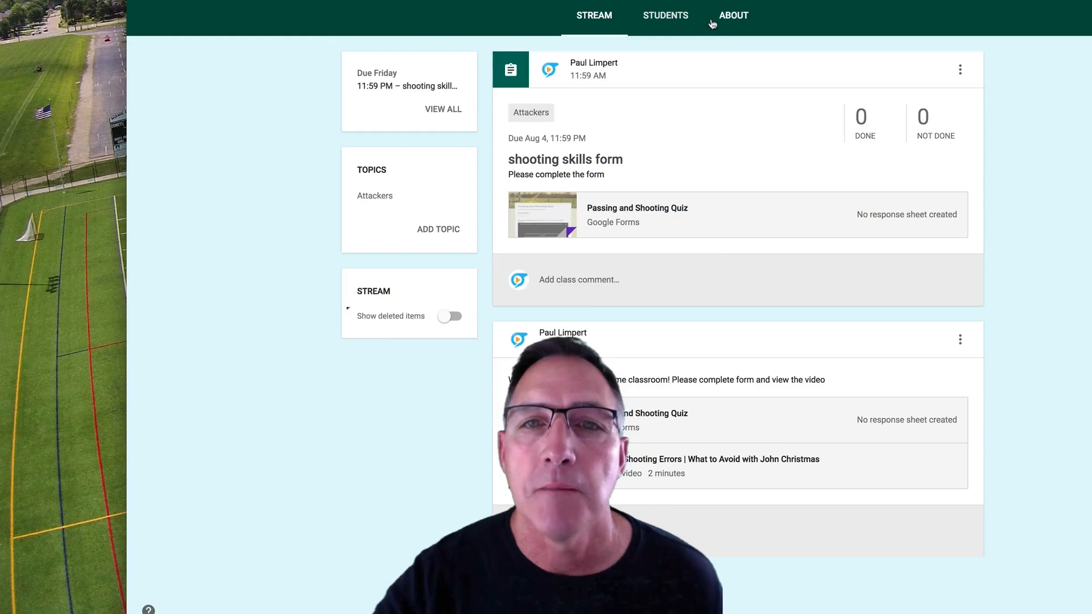
# Start a new class materials entry on the class's About page and open its file attachment upload
pyautogui.click(739, 17)
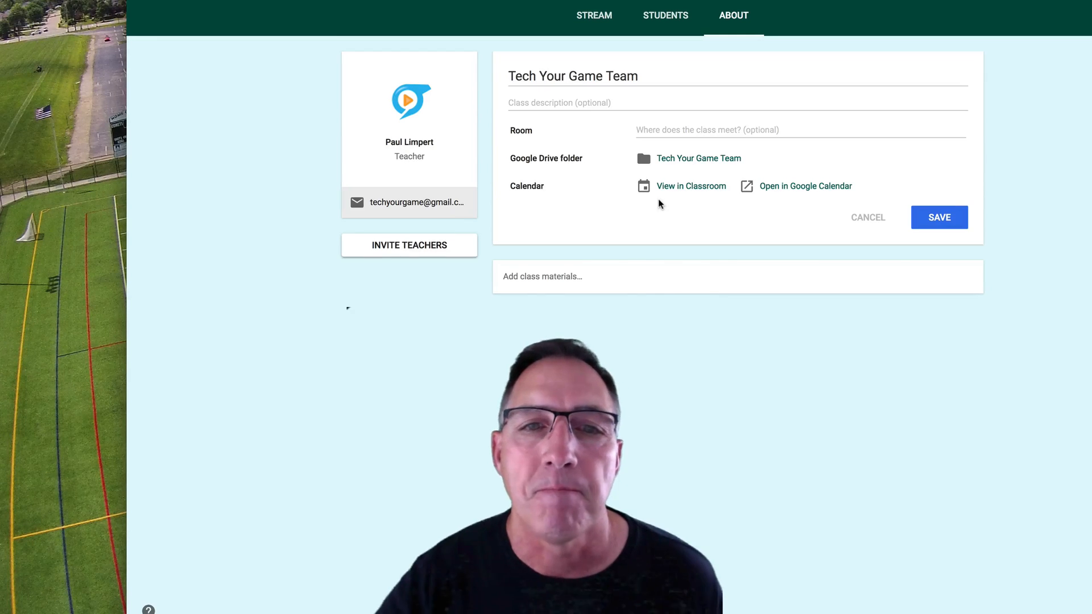
pyautogui.click(541, 275)
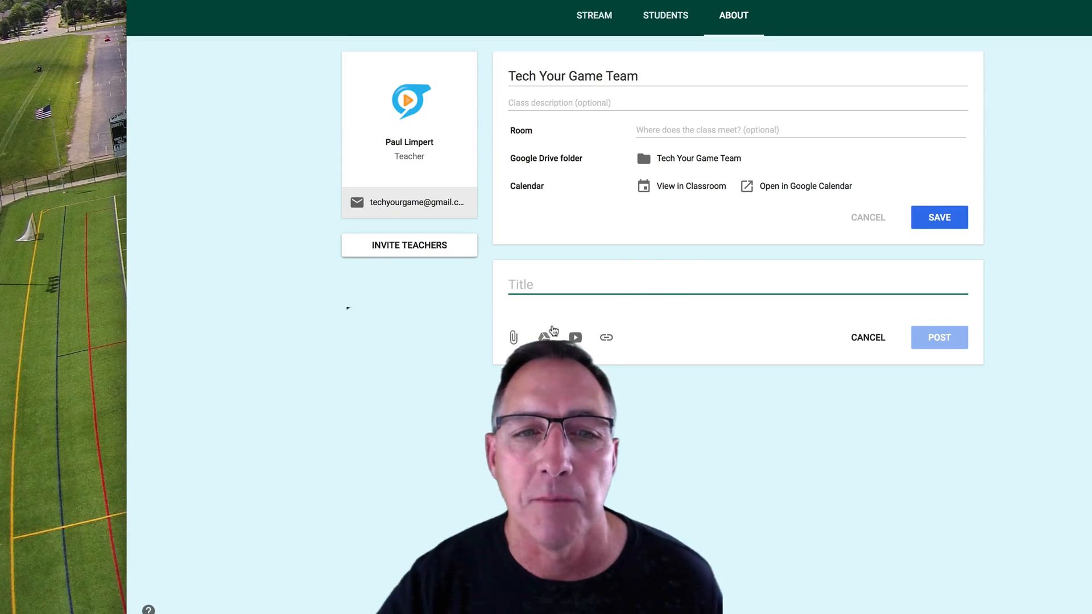
pyautogui.click(513, 339)
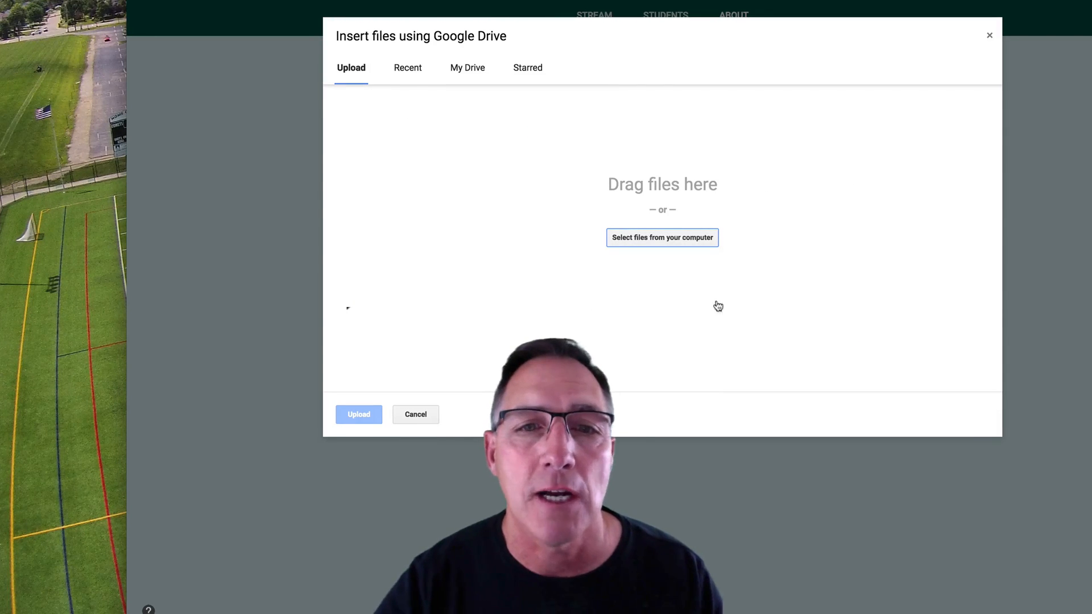
# Upload Lacrosse Basics.doc from the desktop folder "Items for use in training videos" to the class materials entry, and return to the class stream
pyautogui.click(653, 240)
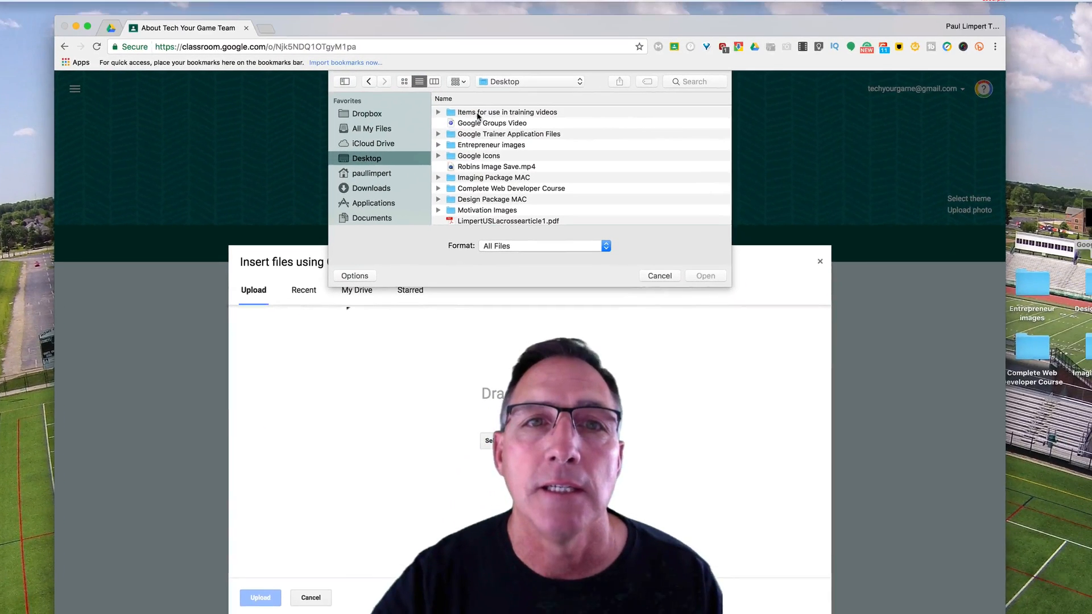
pyautogui.click(439, 113)
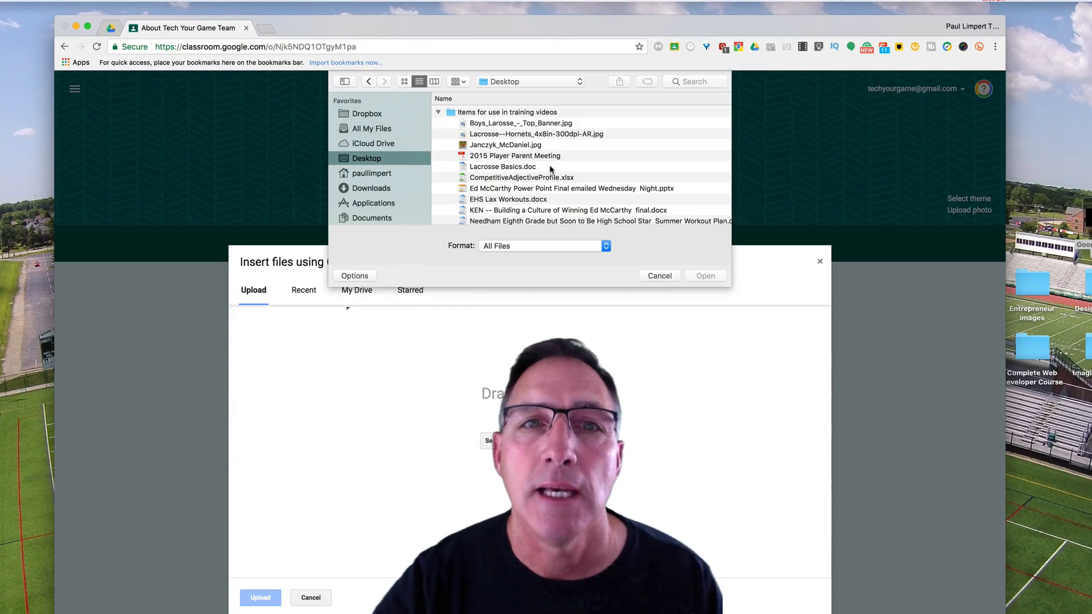
pyautogui.click(529, 156)
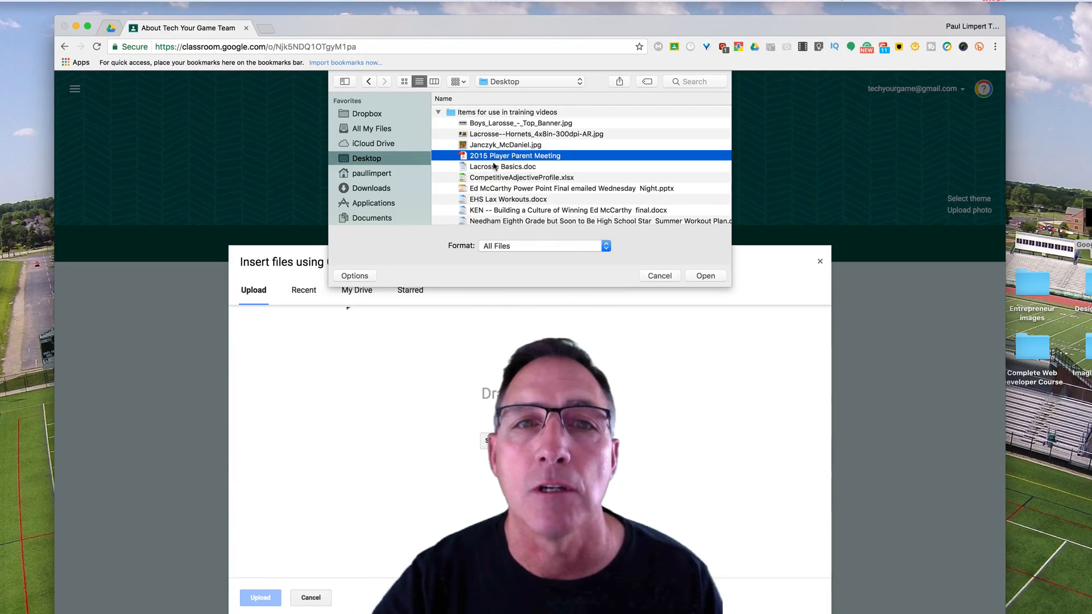
pyautogui.press('Down')
pyautogui.click(707, 274)
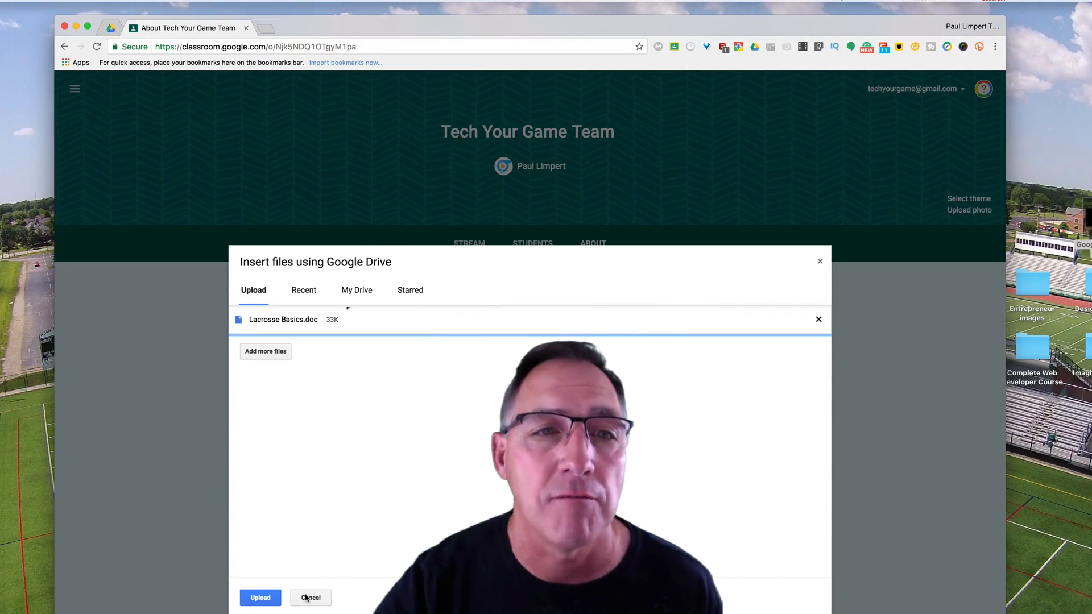
pyautogui.click(268, 602)
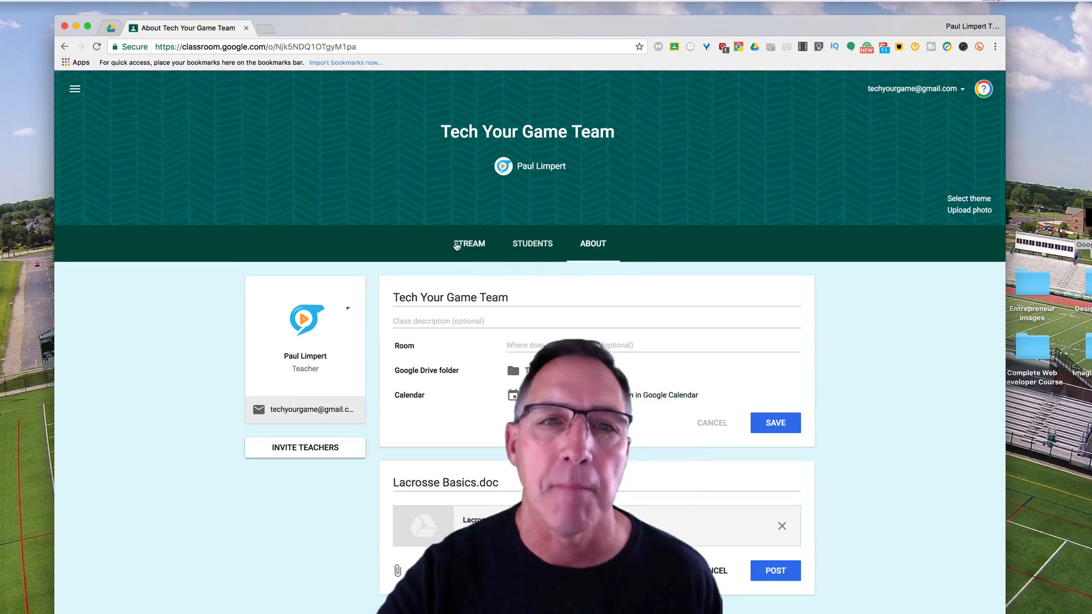
pyautogui.click(457, 244)
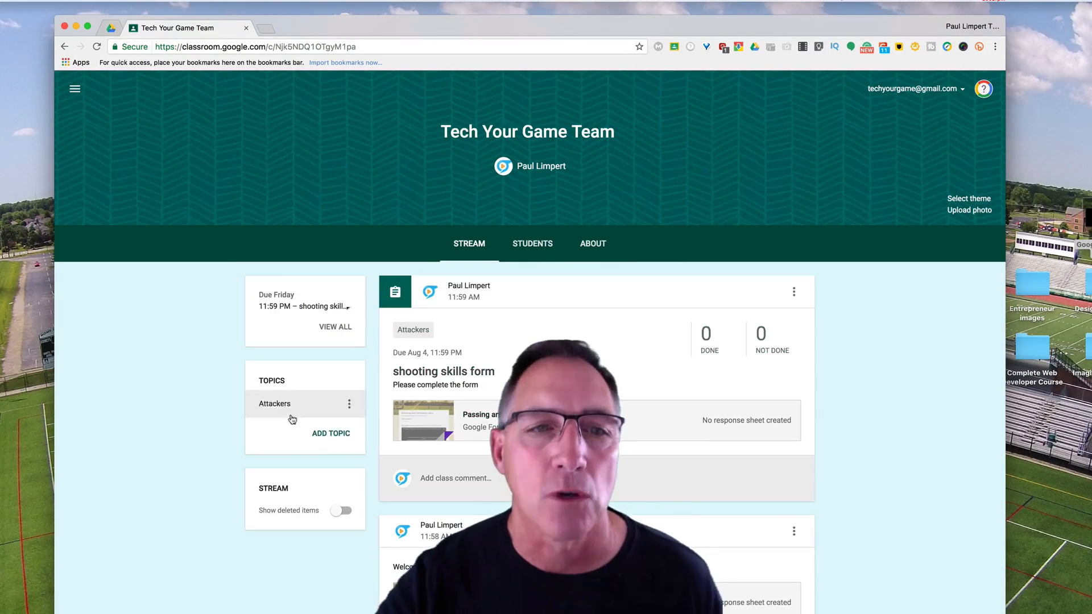